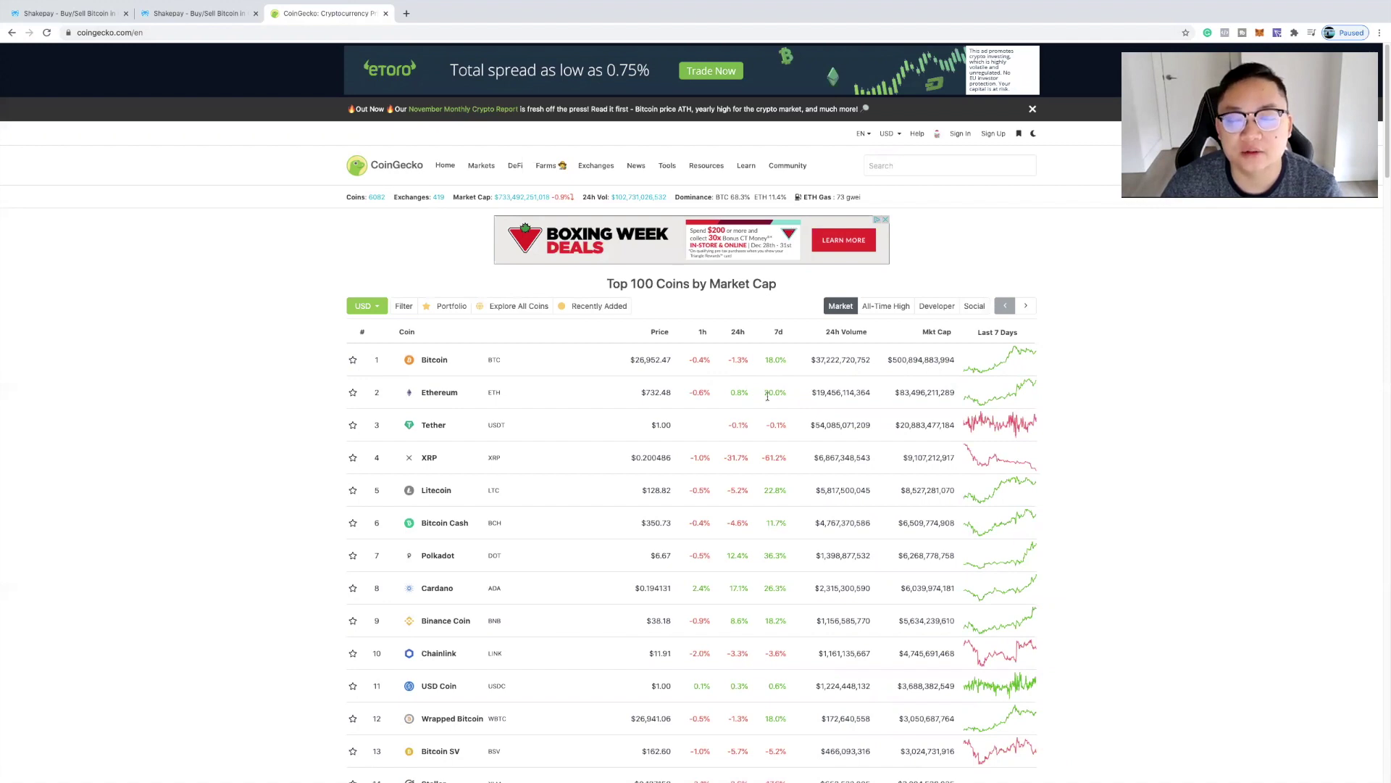
- Open the Bitcoin (BTC) coin page from CoinGecko's Top 100 list
{"action": "left_click", "coordinate": [430, 365]}
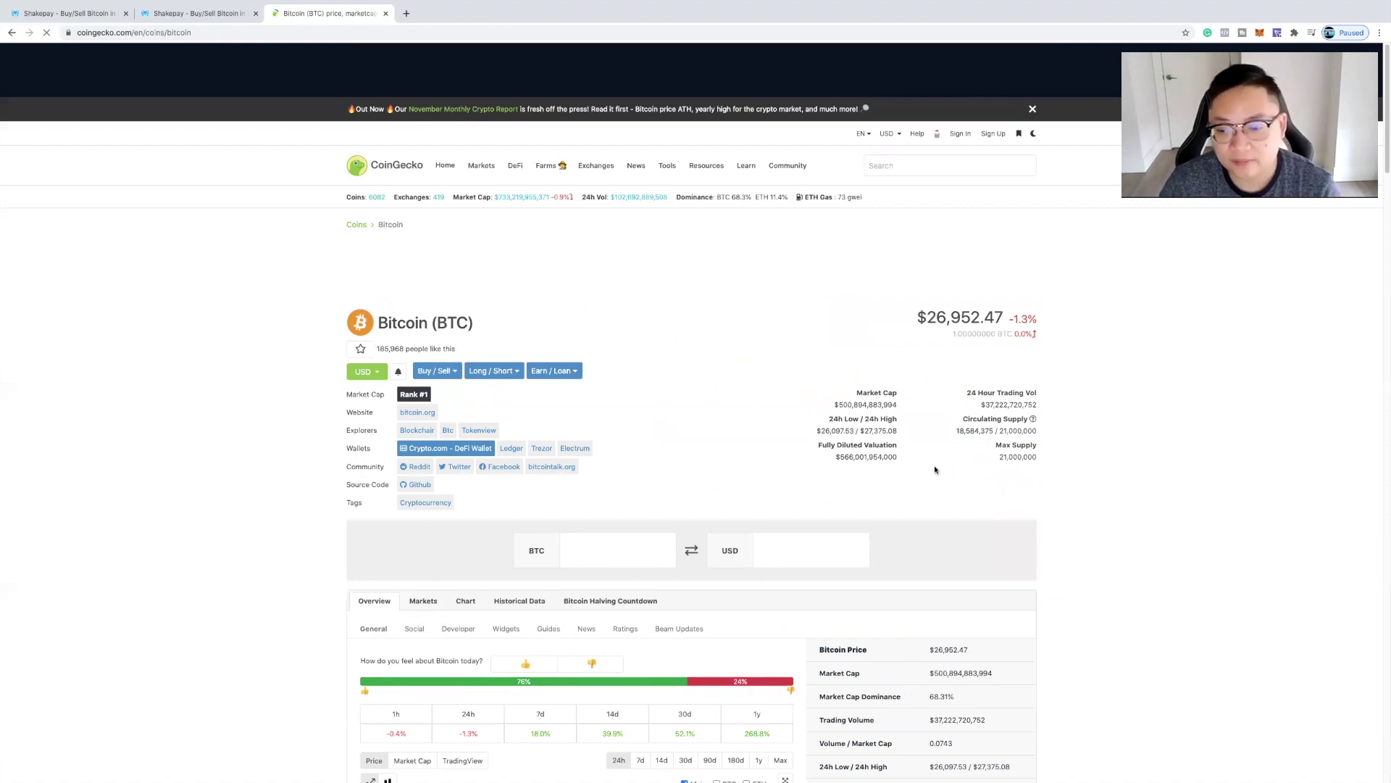
- Scroll through Bitcoin's stats and price chart, then go back to the Top 100 list
{"action": "scroll", "coordinate": [895, 508], "scroll_direction": "down", "scroll_amount": 1}
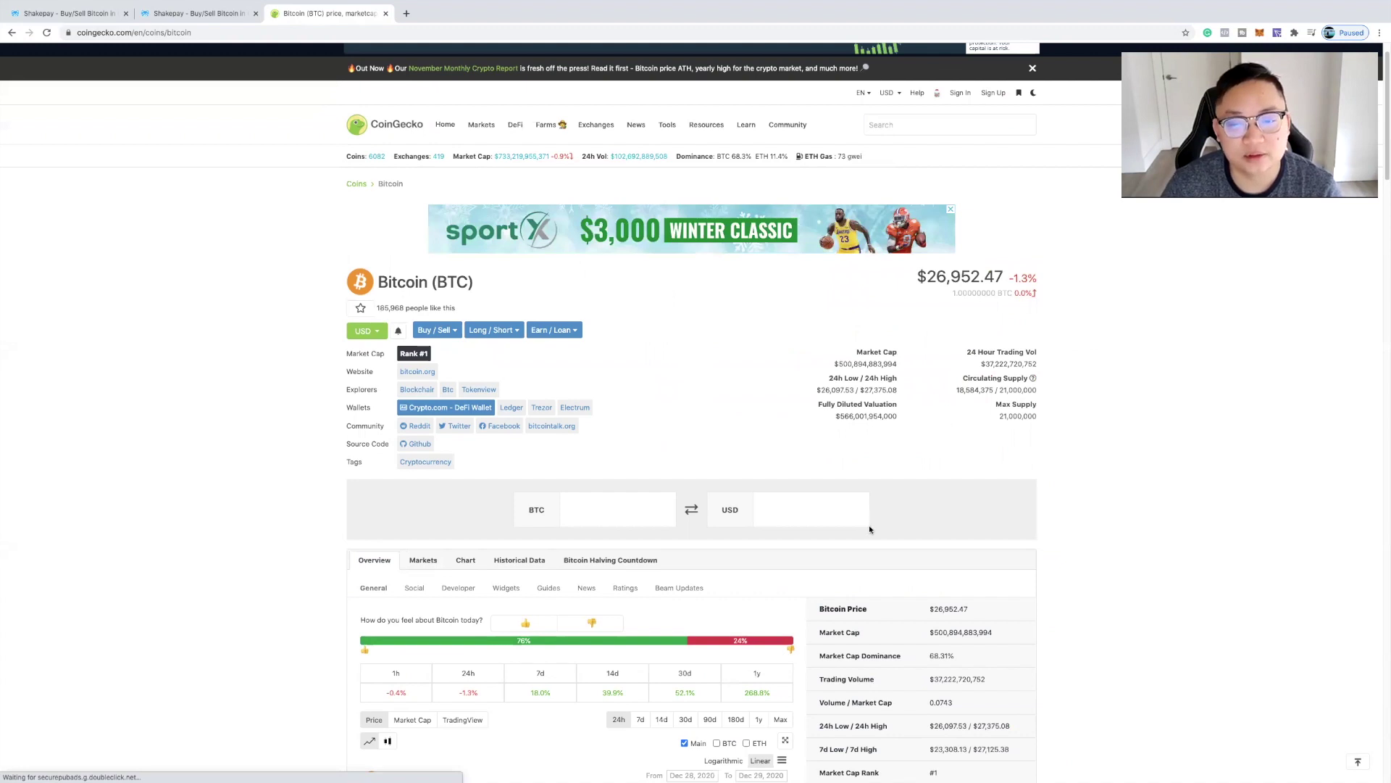
{"action": "scroll", "coordinate": [869, 528], "scroll_direction": "down", "scroll_amount": 5}
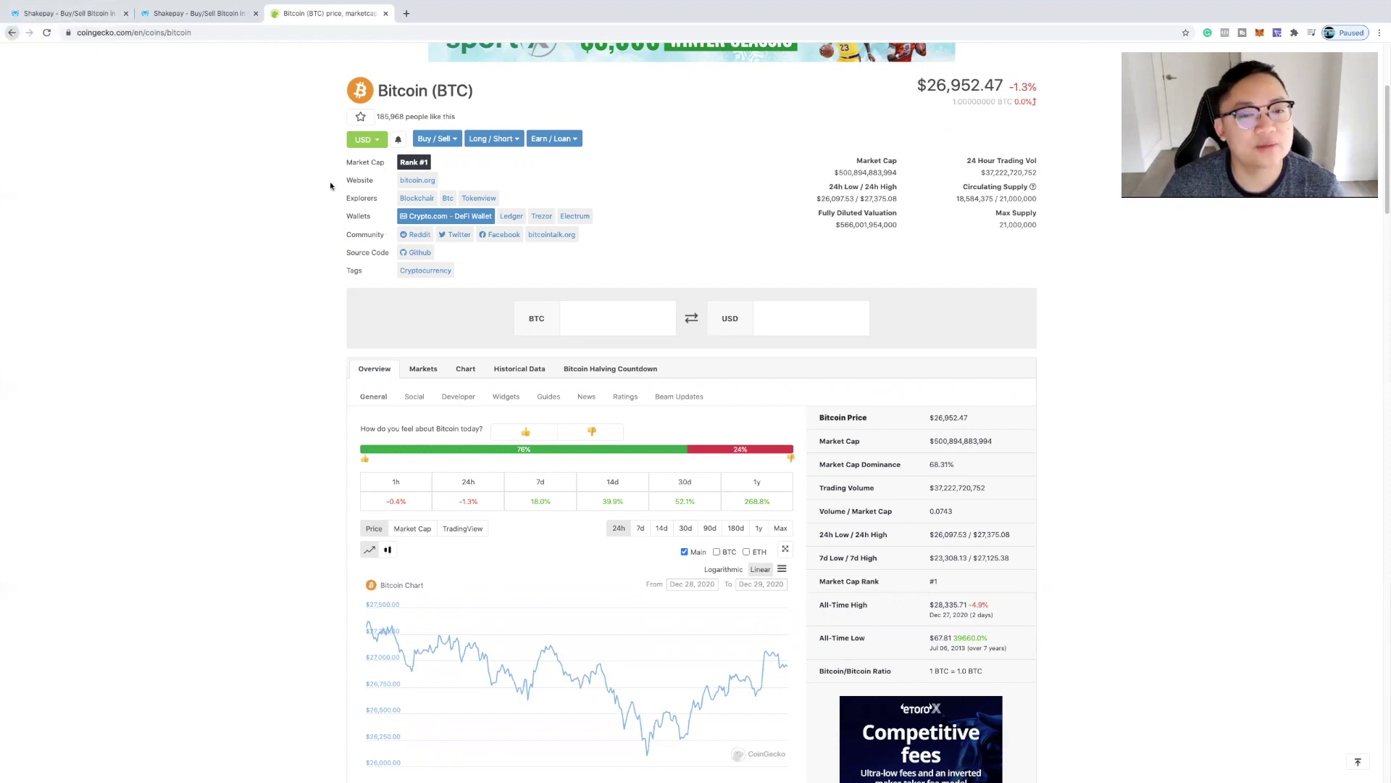
{"action": "key", "text": "alt+Left"}
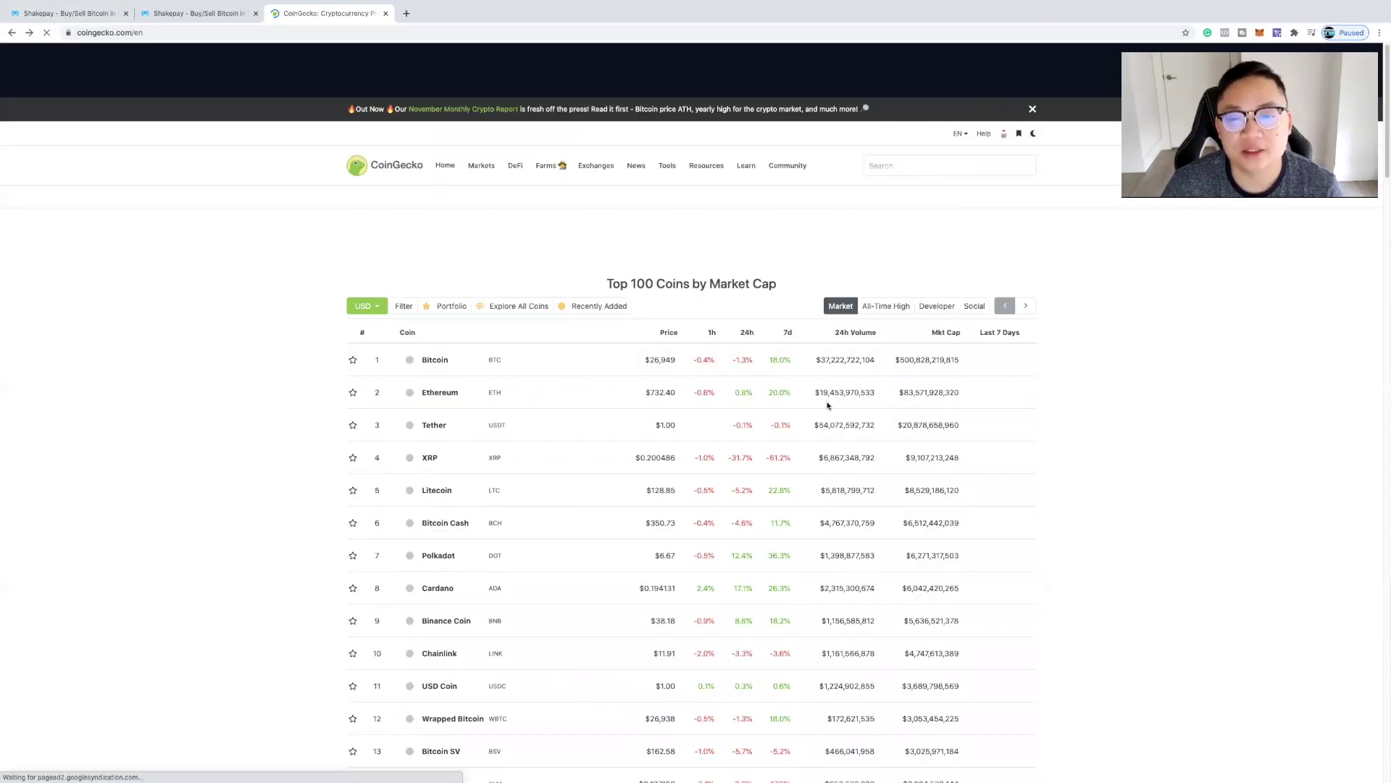
- Open Ethereum's coin page and scroll through its $732.40 price stats and 24h chart
{"action": "left_click", "coordinate": [438, 392]}
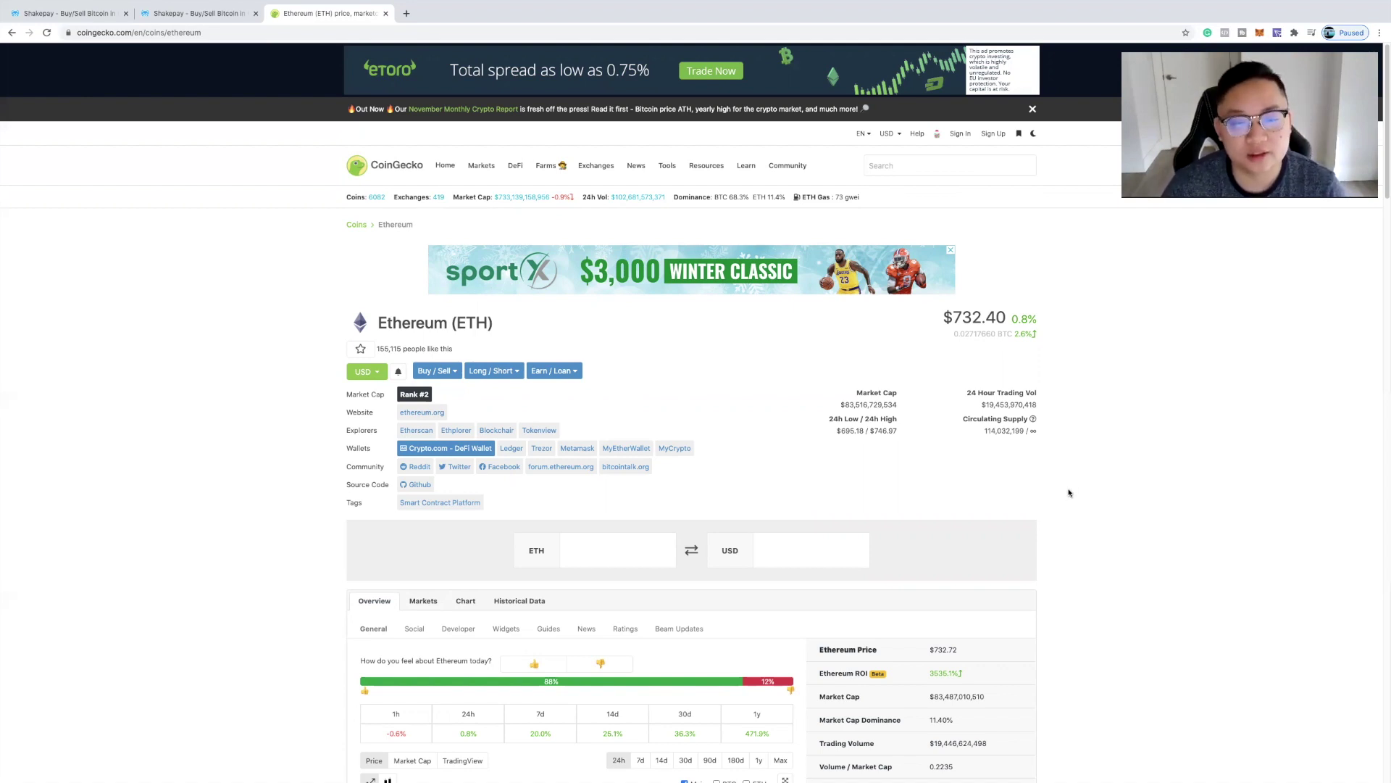
{"action": "scroll", "coordinate": [1068, 492], "scroll_direction": "down", "scroll_amount": 3}
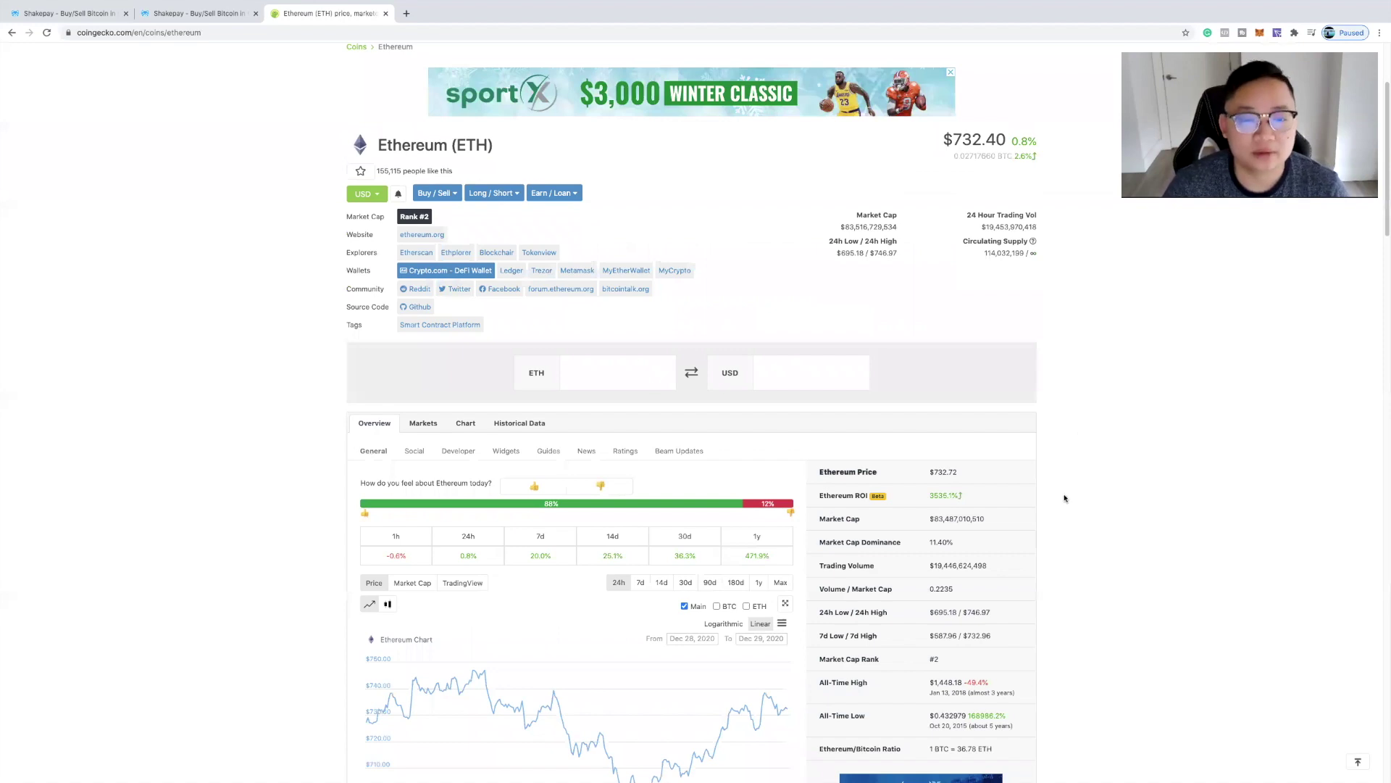
{"action": "scroll", "coordinate": [1079, 484], "scroll_direction": "down", "scroll_amount": 3}
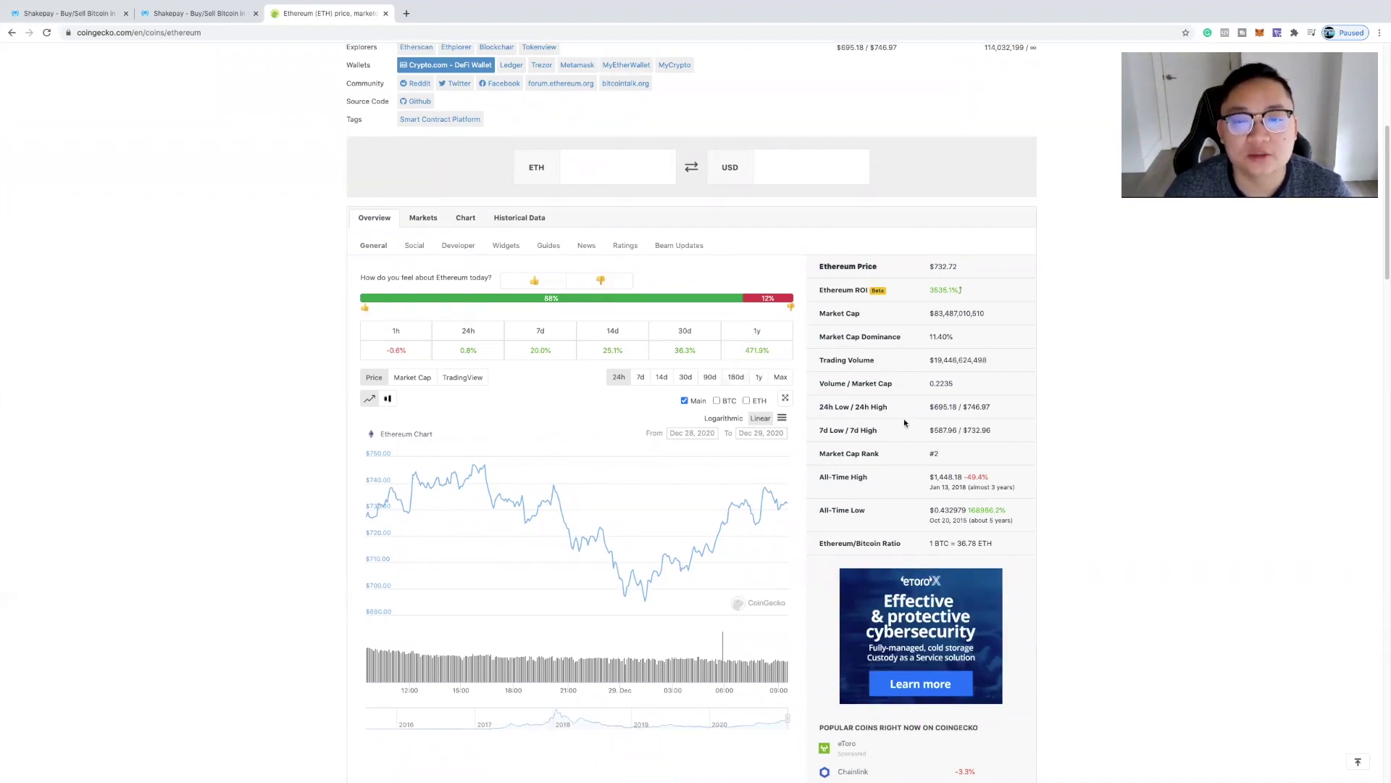
{"action": "scroll", "coordinate": [903, 423], "scroll_direction": "up", "scroll_amount": 5}
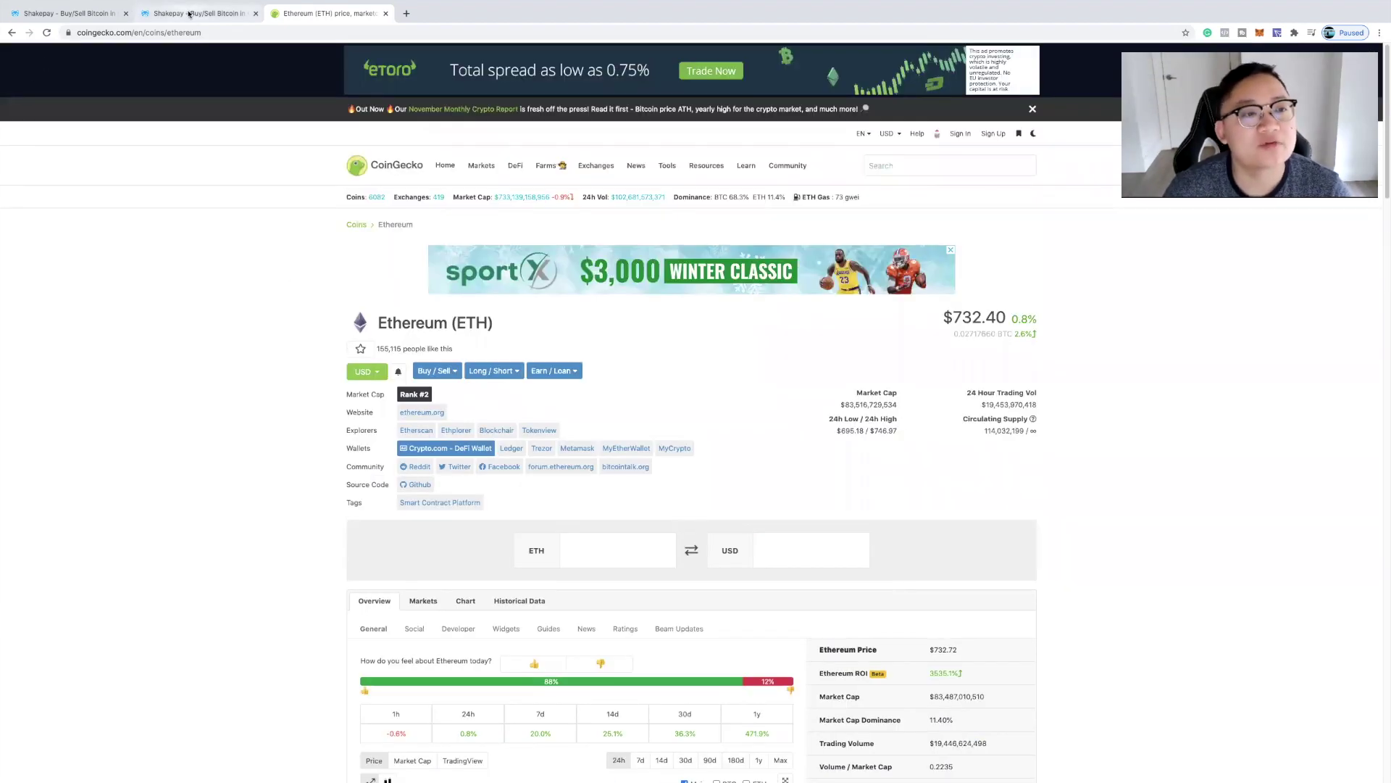
- Switch to the signed-in Shakepay Wallets dashboard with 30.00 CAD and open Add funds
{"action": "left_click", "coordinate": [190, 15]}
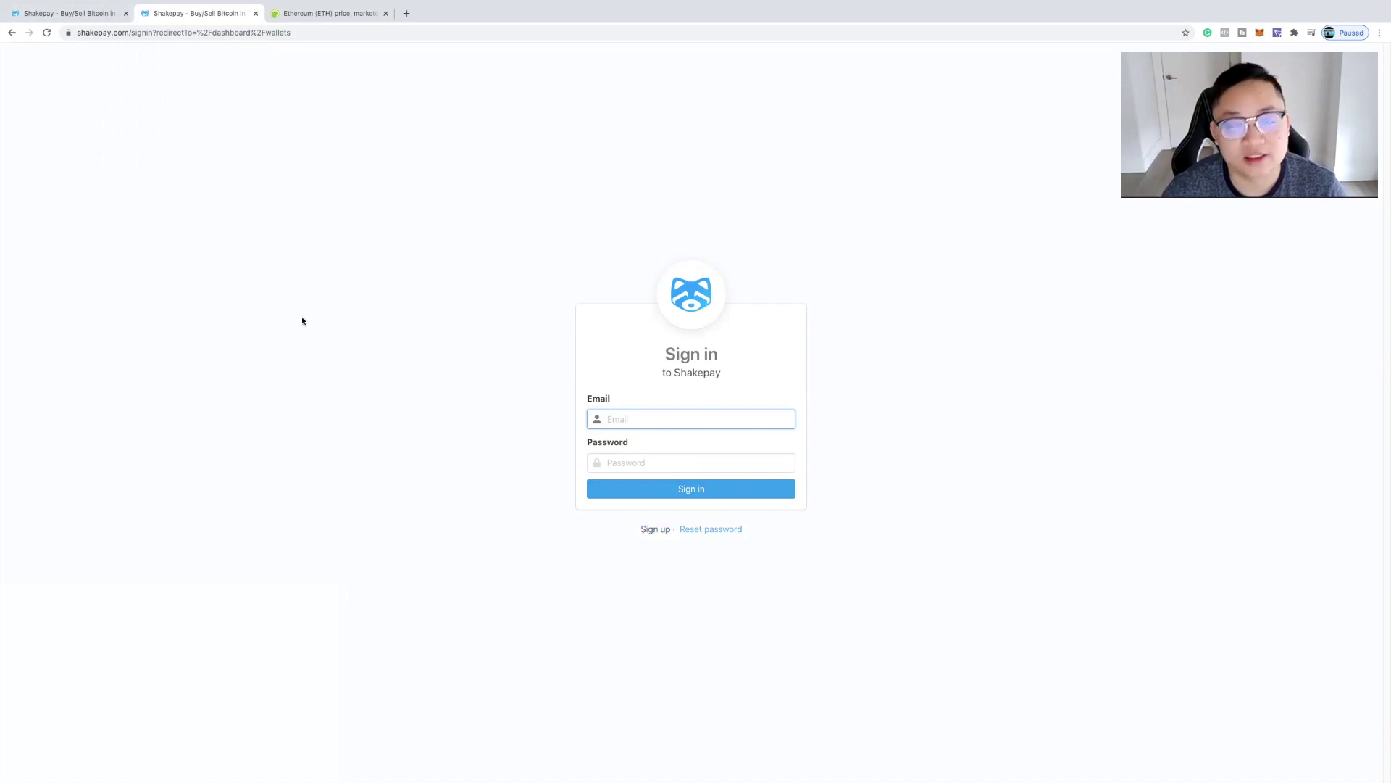
{"action": "left_click", "coordinate": [62, 13]}
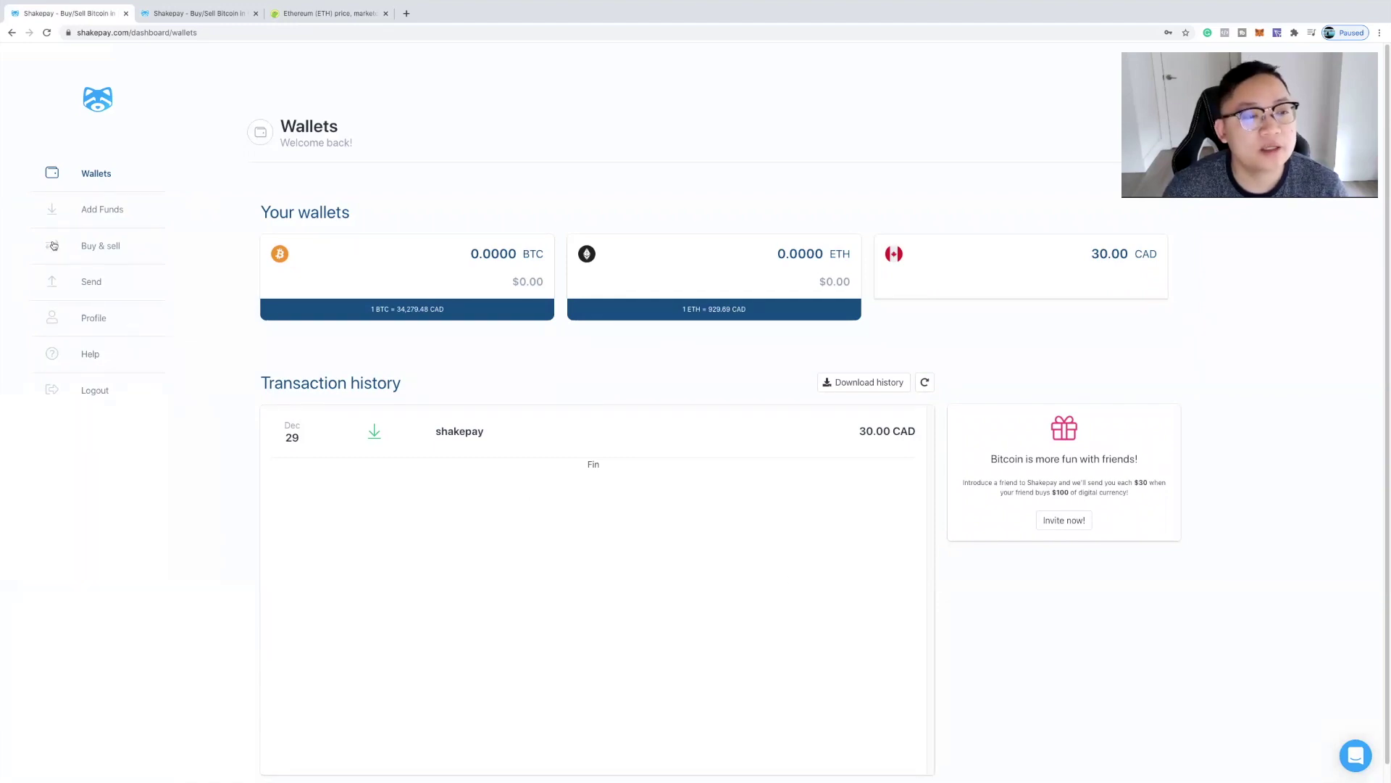
{"action": "left_click", "coordinate": [104, 216]}
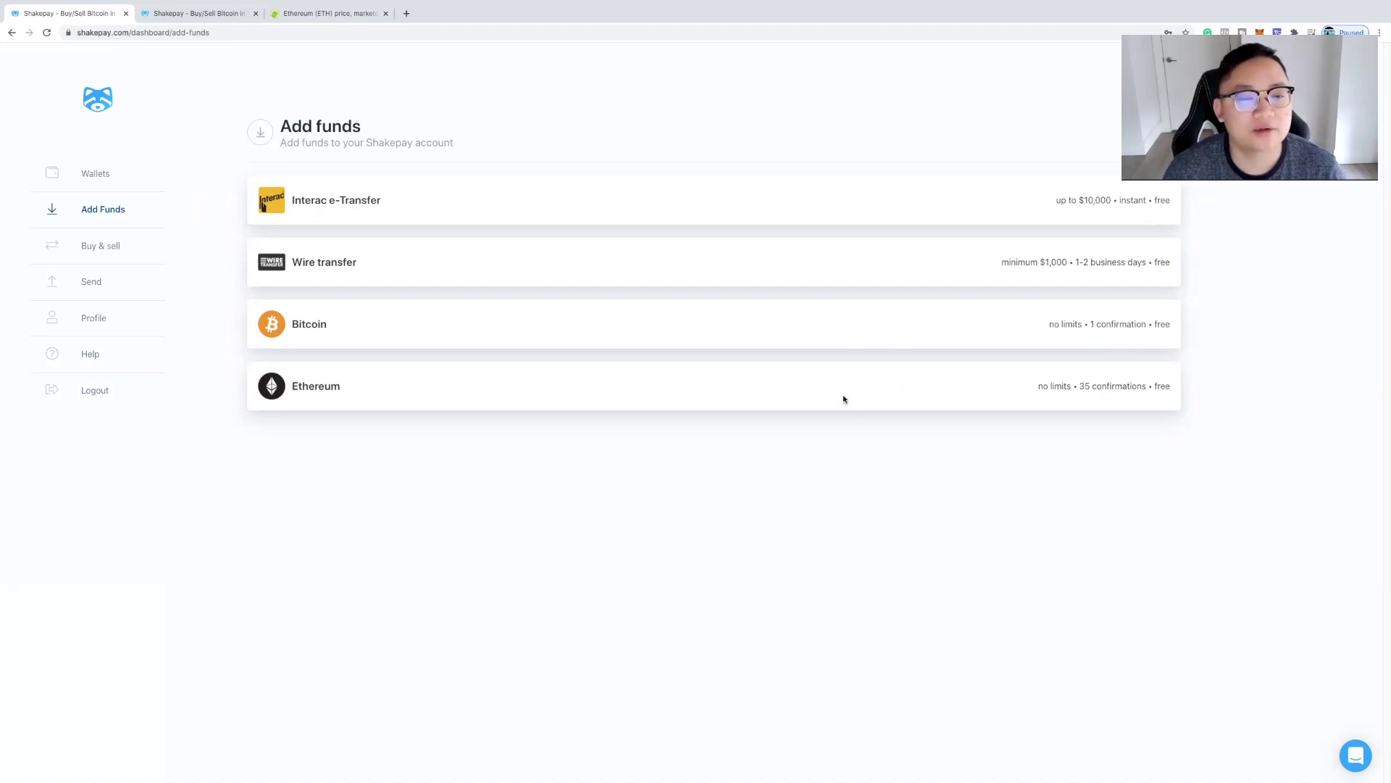
- View and close the Interac e-Transfer funding instructions, then open Buy & sell
{"action": "left_click", "coordinate": [370, 203]}
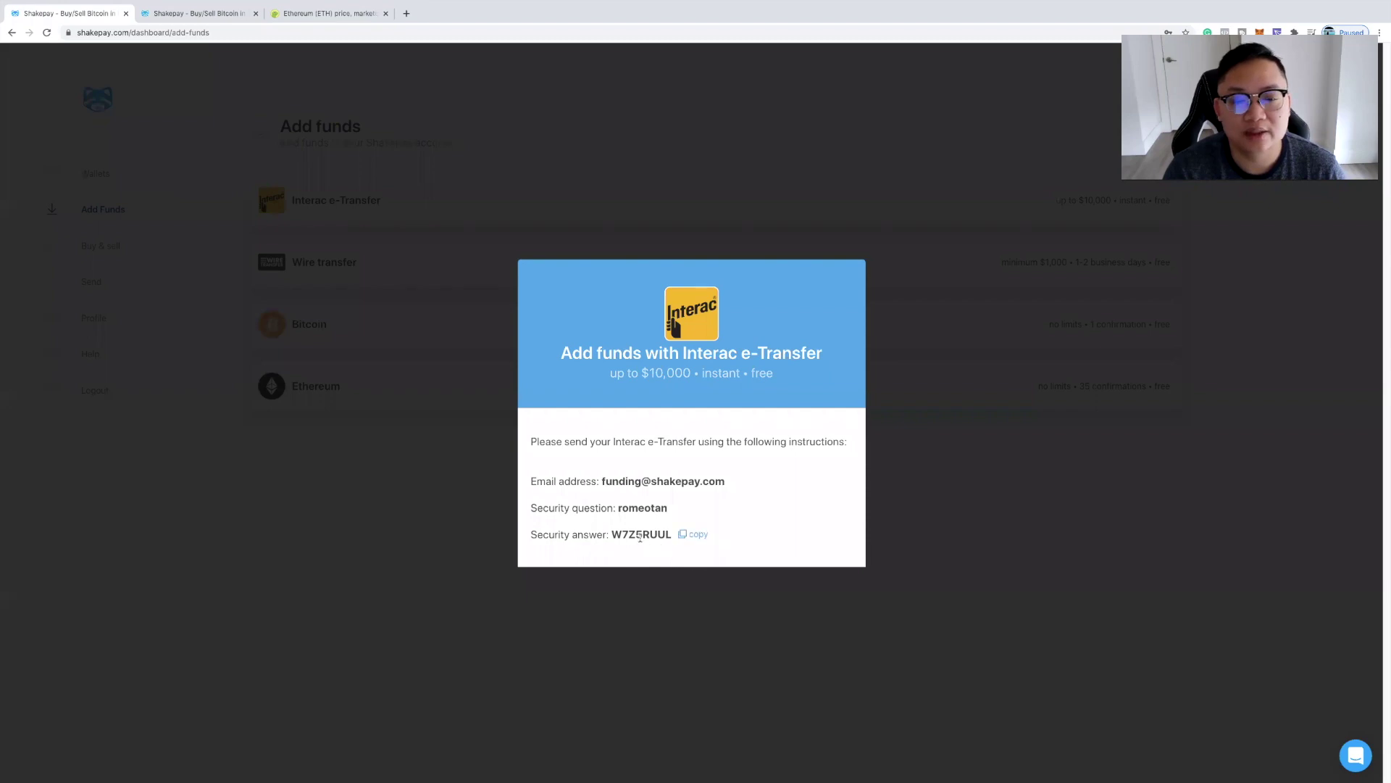
{"action": "left_click", "coordinate": [1134, 477]}
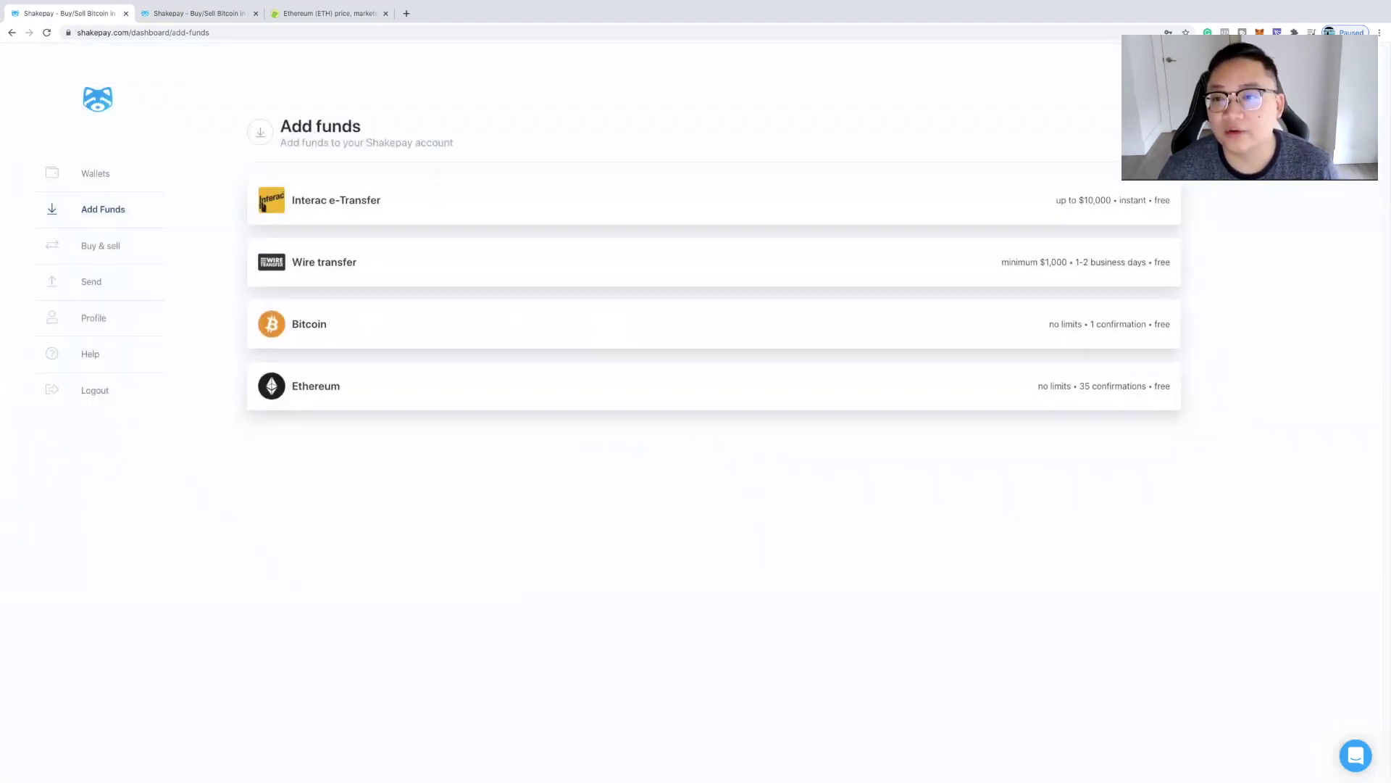
{"action": "left_click", "coordinate": [113, 246]}
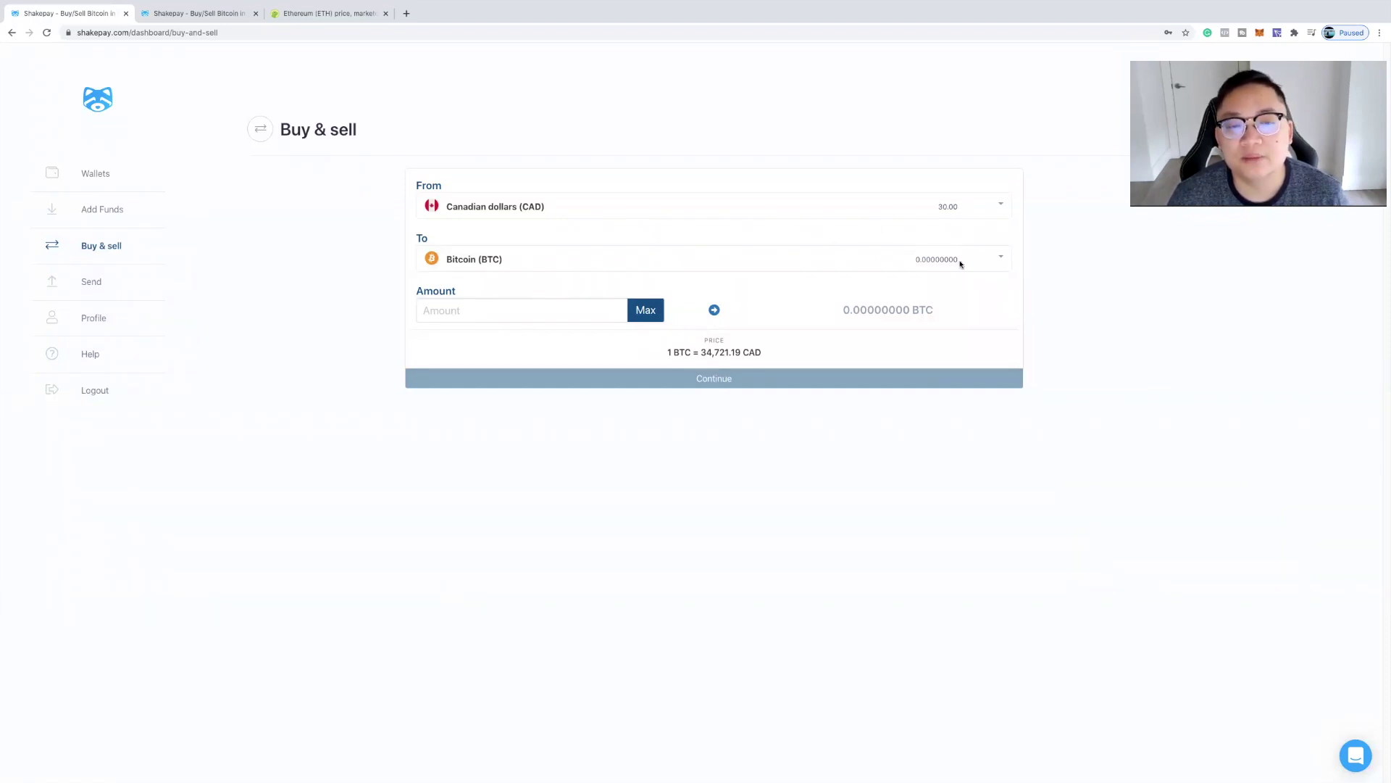
- Enter the full 30.00 CAD, choose Ethereum (ETH), and continue to confirm 0.0317 ETH
{"action": "left_click", "coordinate": [650, 315]}
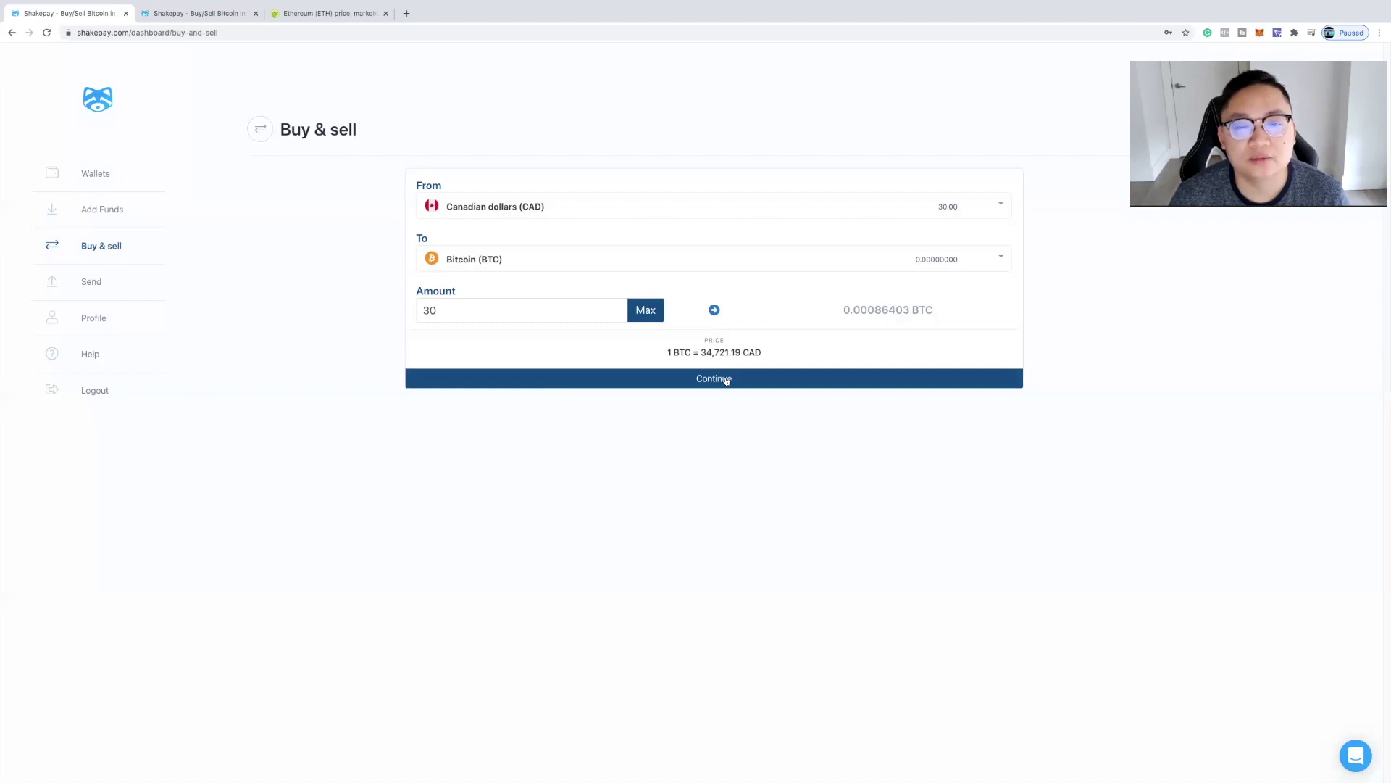
{"action": "left_click", "coordinate": [534, 260]}
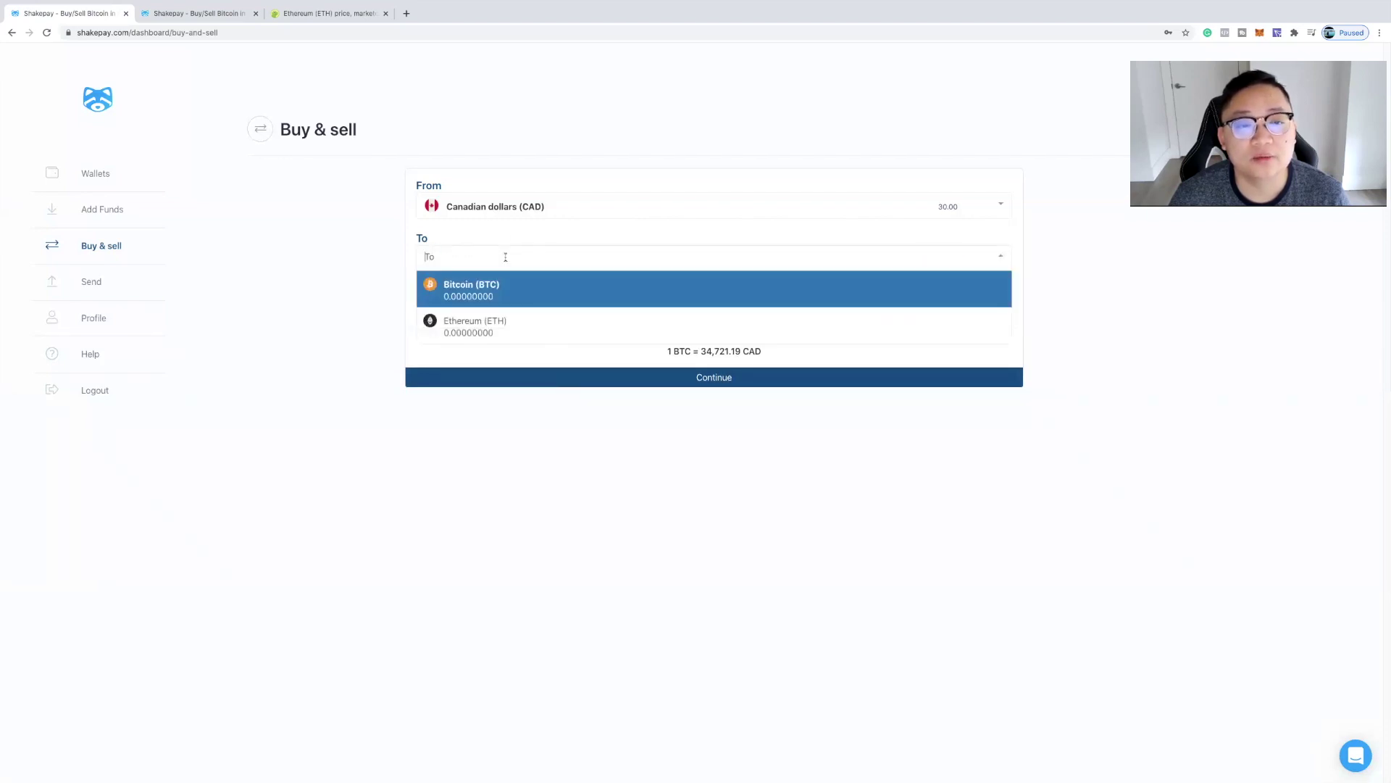
{"action": "left_click", "coordinate": [498, 320]}
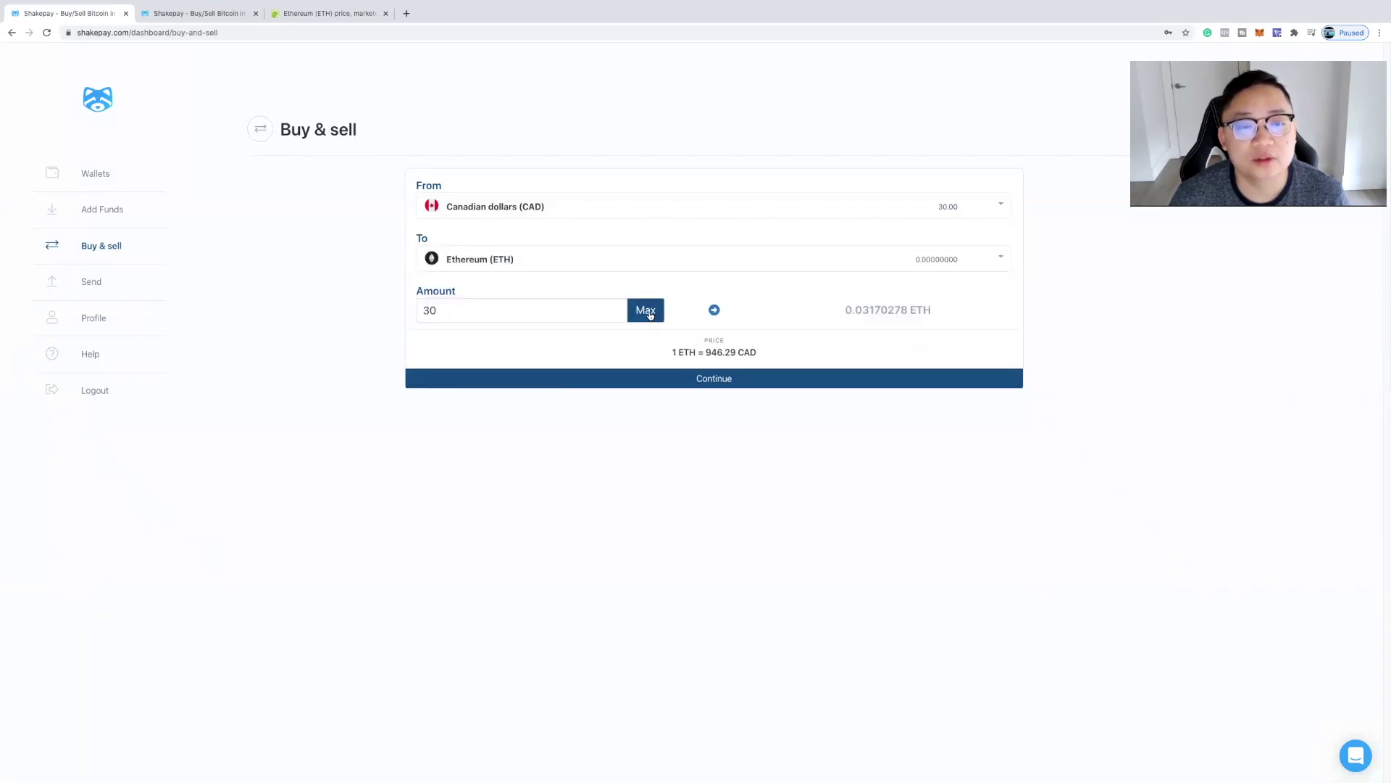
{"action": "left_click", "coordinate": [719, 378]}
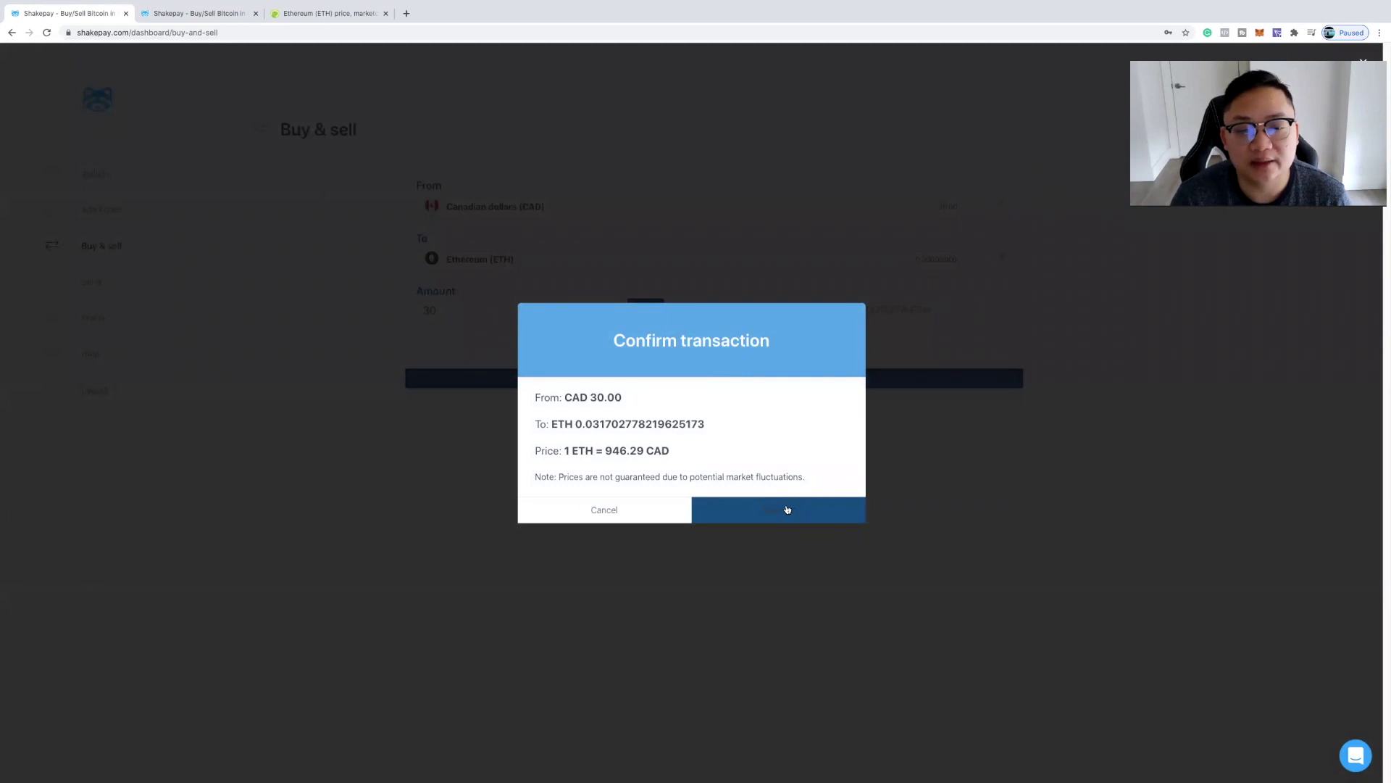
- Cancel the 30 CAD-to-0.0317 ETH confirmation and switch to the Shakepay sign-in tab
{"action": "left_click", "coordinate": [602, 511]}
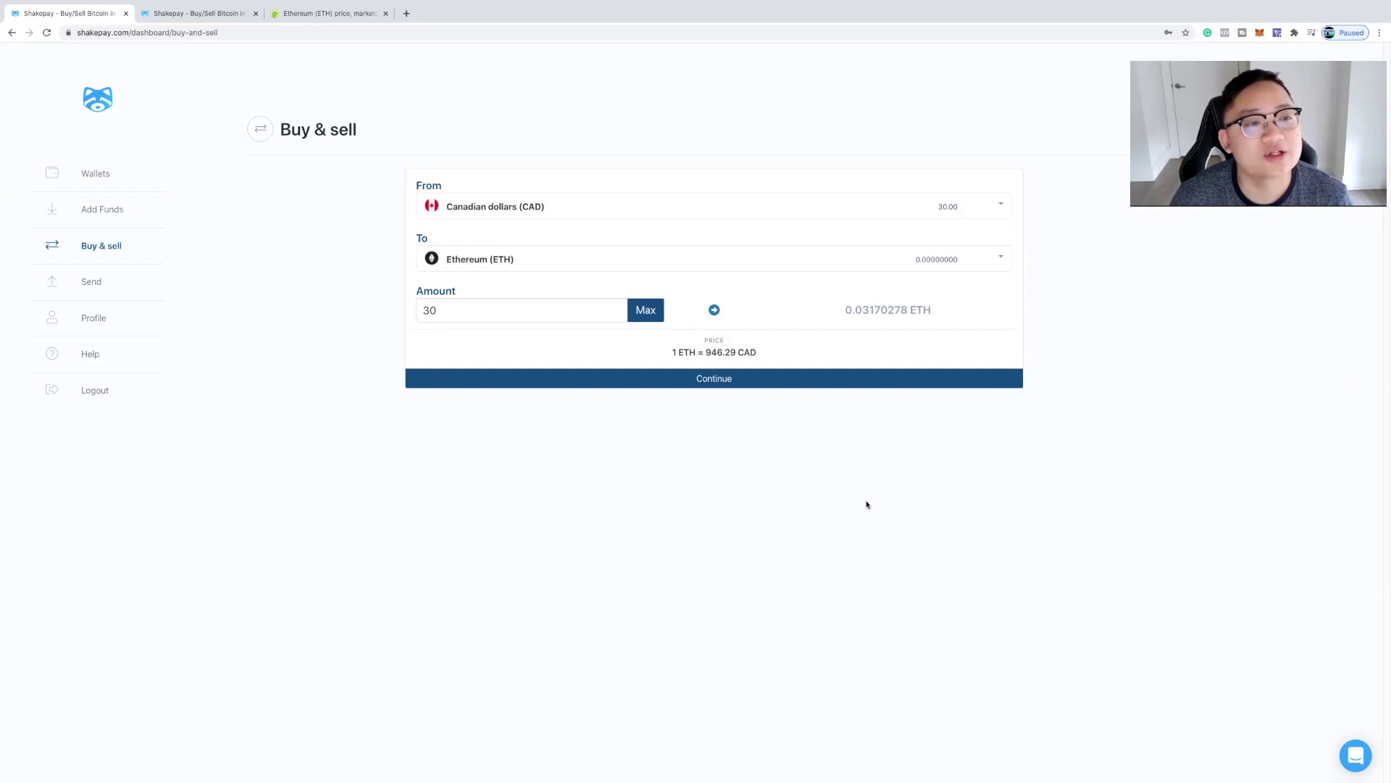
{"action": "left_click", "coordinate": [214, 13]}
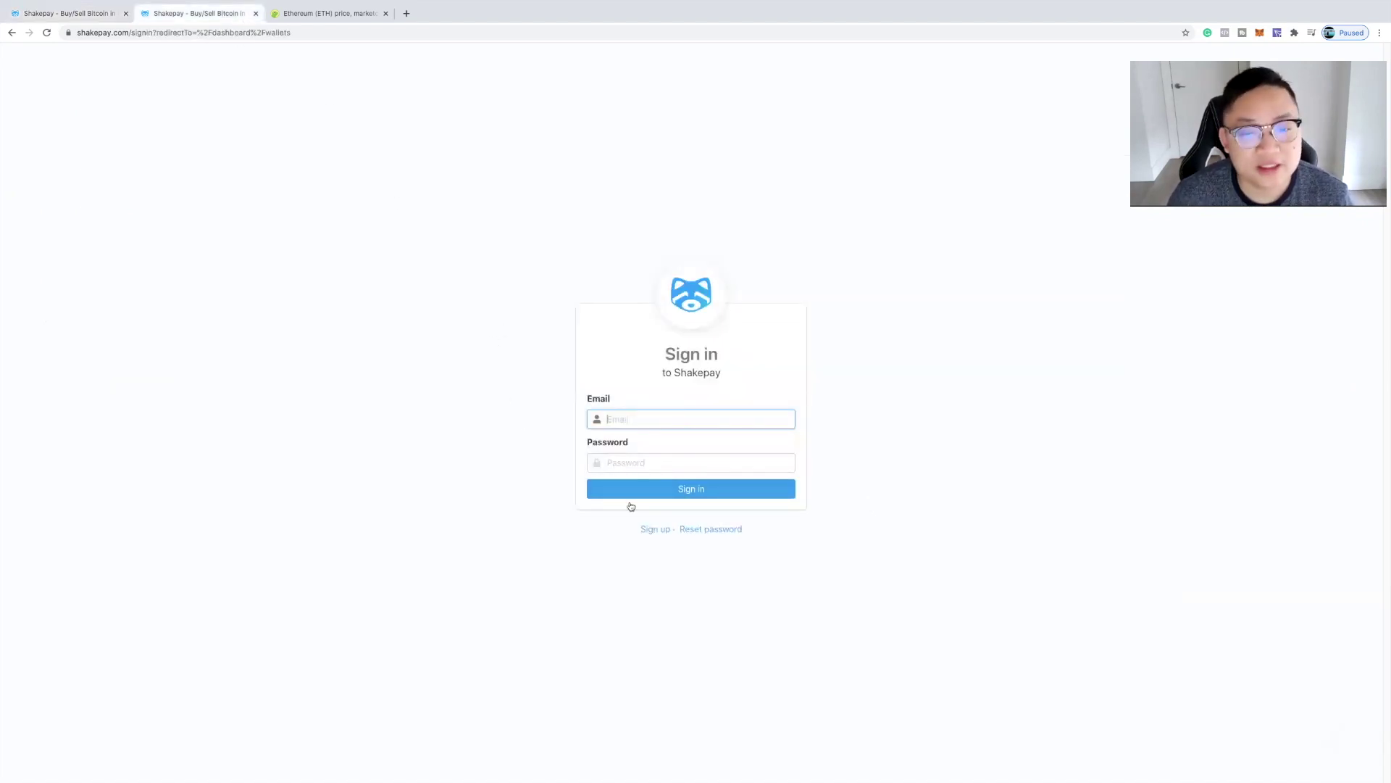
{"action": "left_click", "coordinate": [655, 529]}
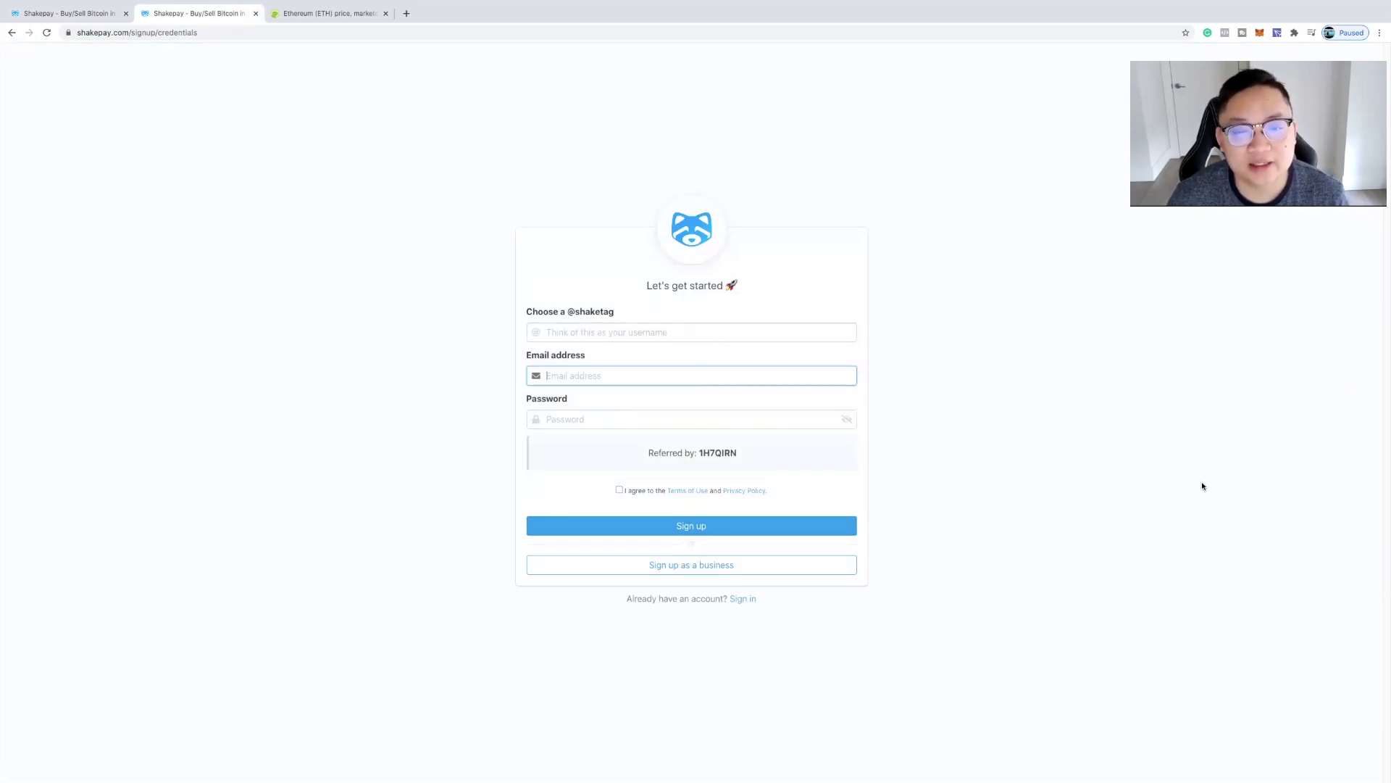
{"action": "left_click", "coordinate": [83, 13]}
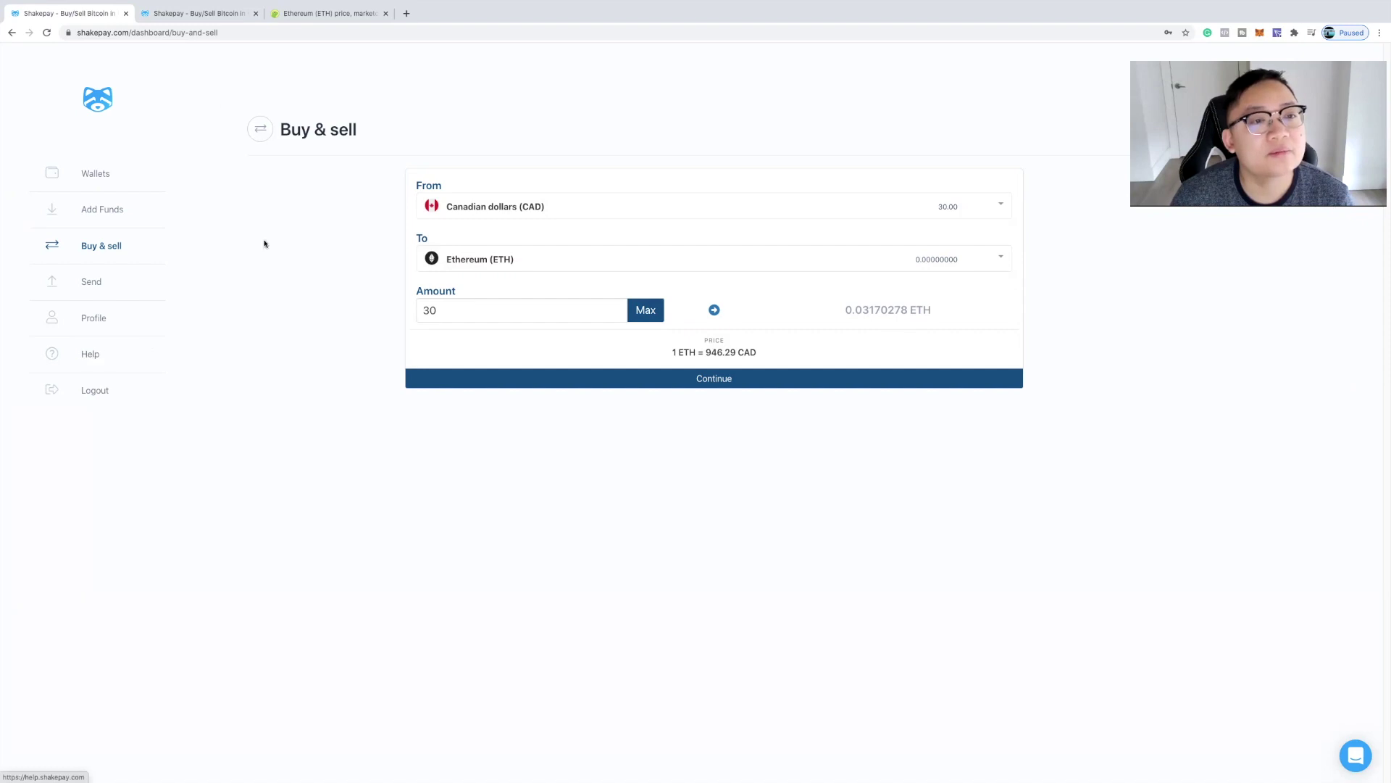
- Search Google for 'shakepay' from the CoinGecko tab and open the shakepay.com homepage
{"action": "left_click", "coordinate": [341, 15]}
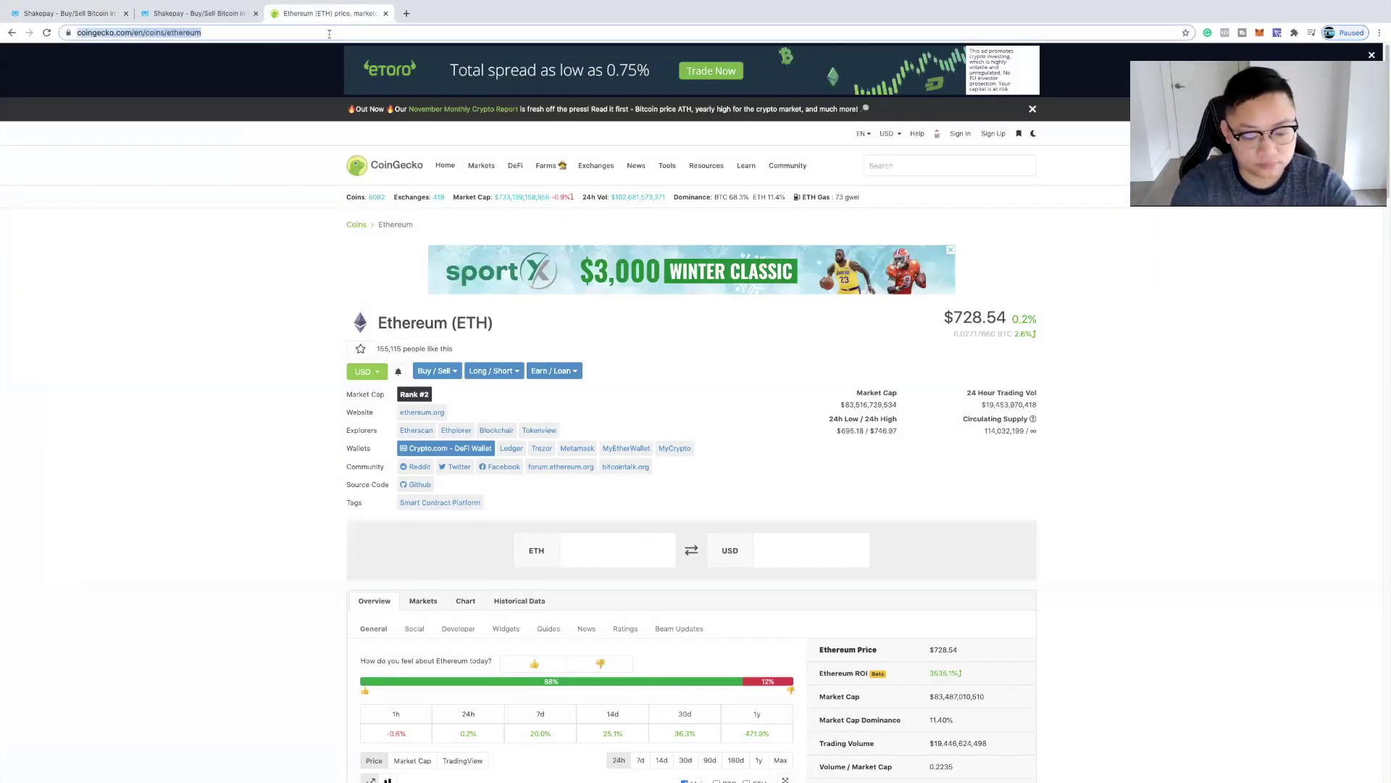
{"action": "type", "text": "shakepay"}
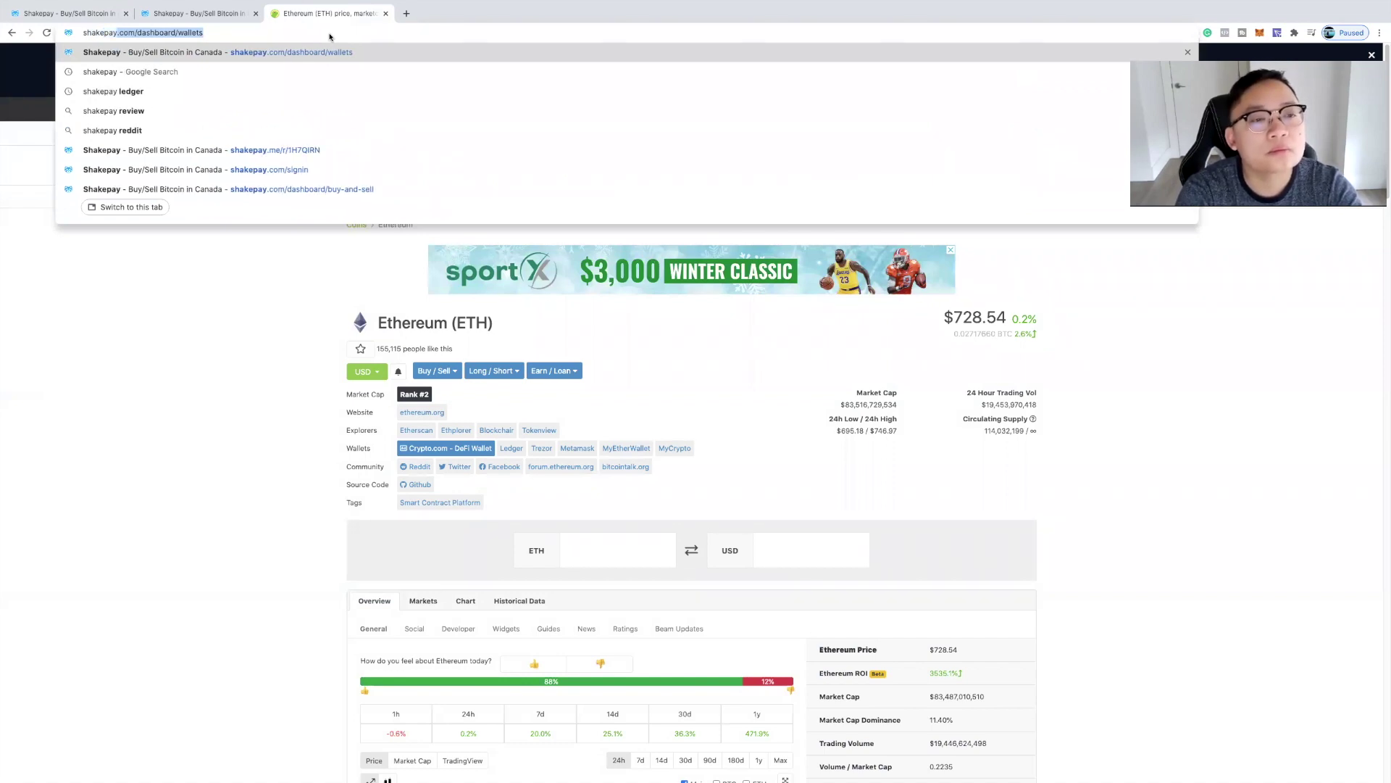
{"action": "key", "text": "Delete"}
{"action": "key", "text": "Return"}
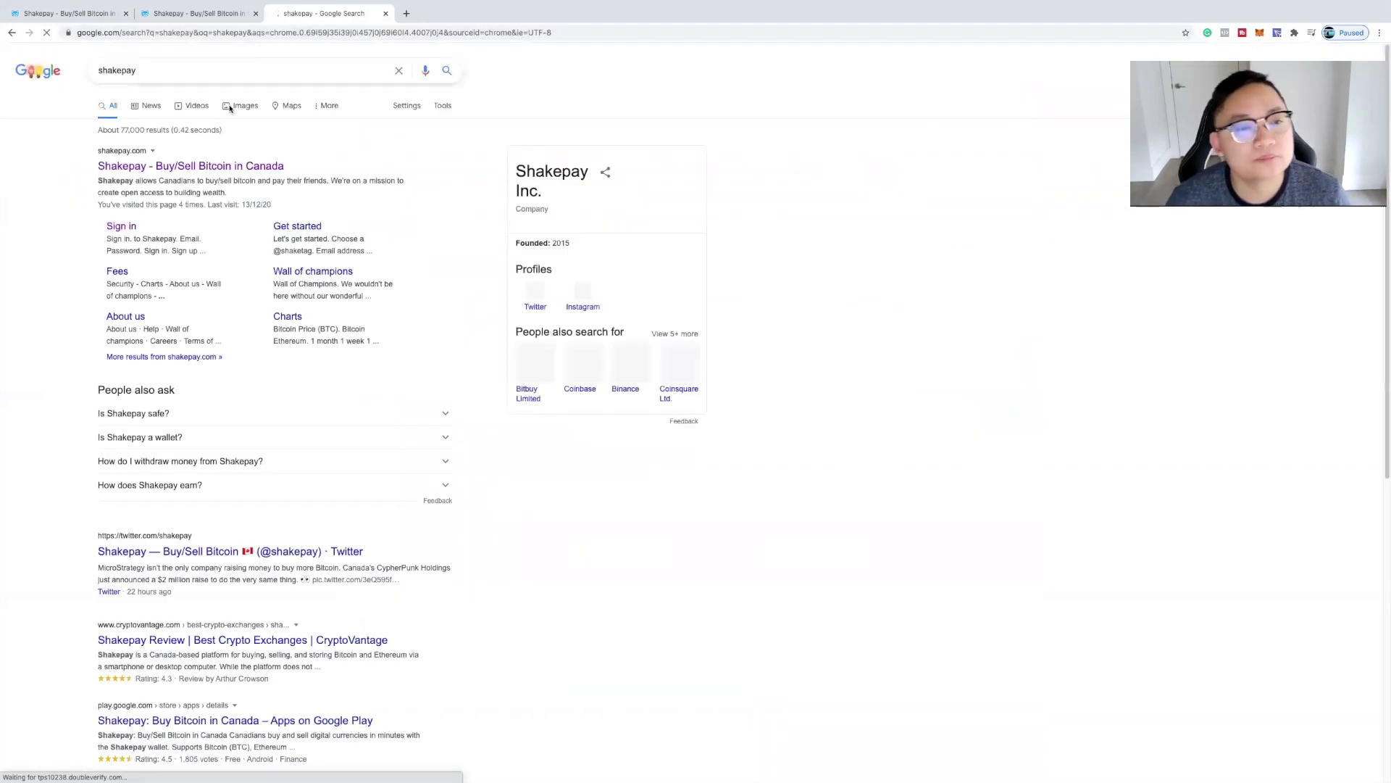
{"action": "left_click", "coordinate": [206, 167]}
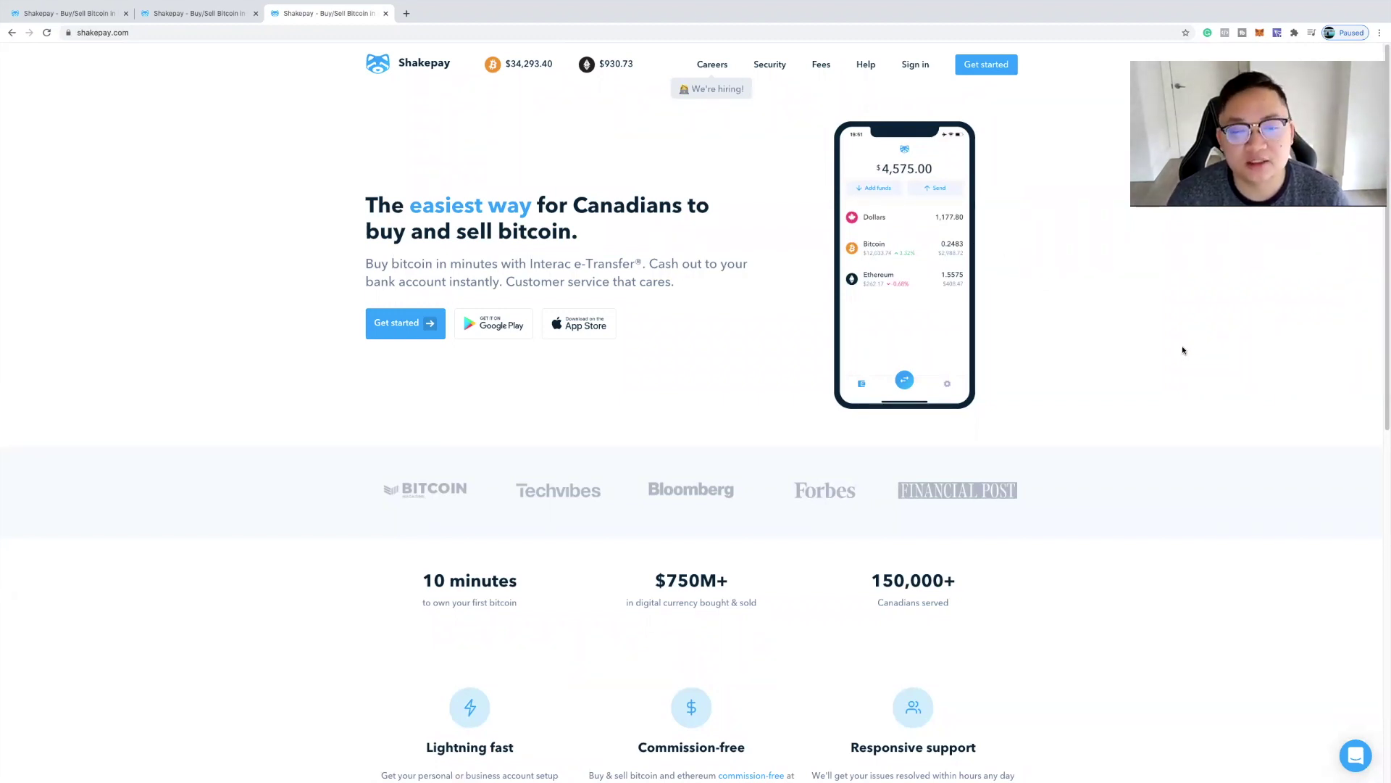
{"action": "scroll", "coordinate": [1185, 344], "scroll_direction": "down", "scroll_amount": 3}
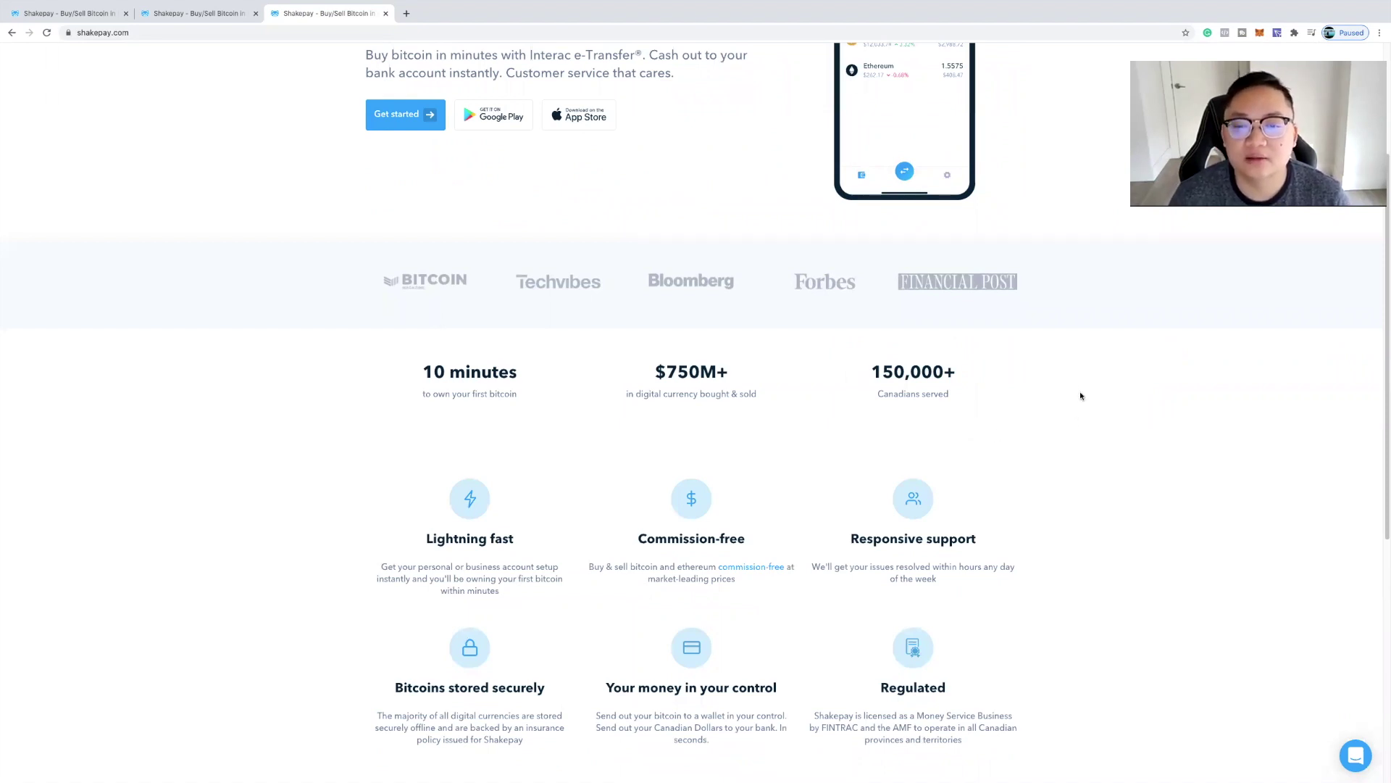
- Scroll through shakepay.com's features and testimonials down to the footer and back to the top
{"action": "scroll", "coordinate": [1080, 394], "scroll_direction": "down", "scroll_amount": 1}
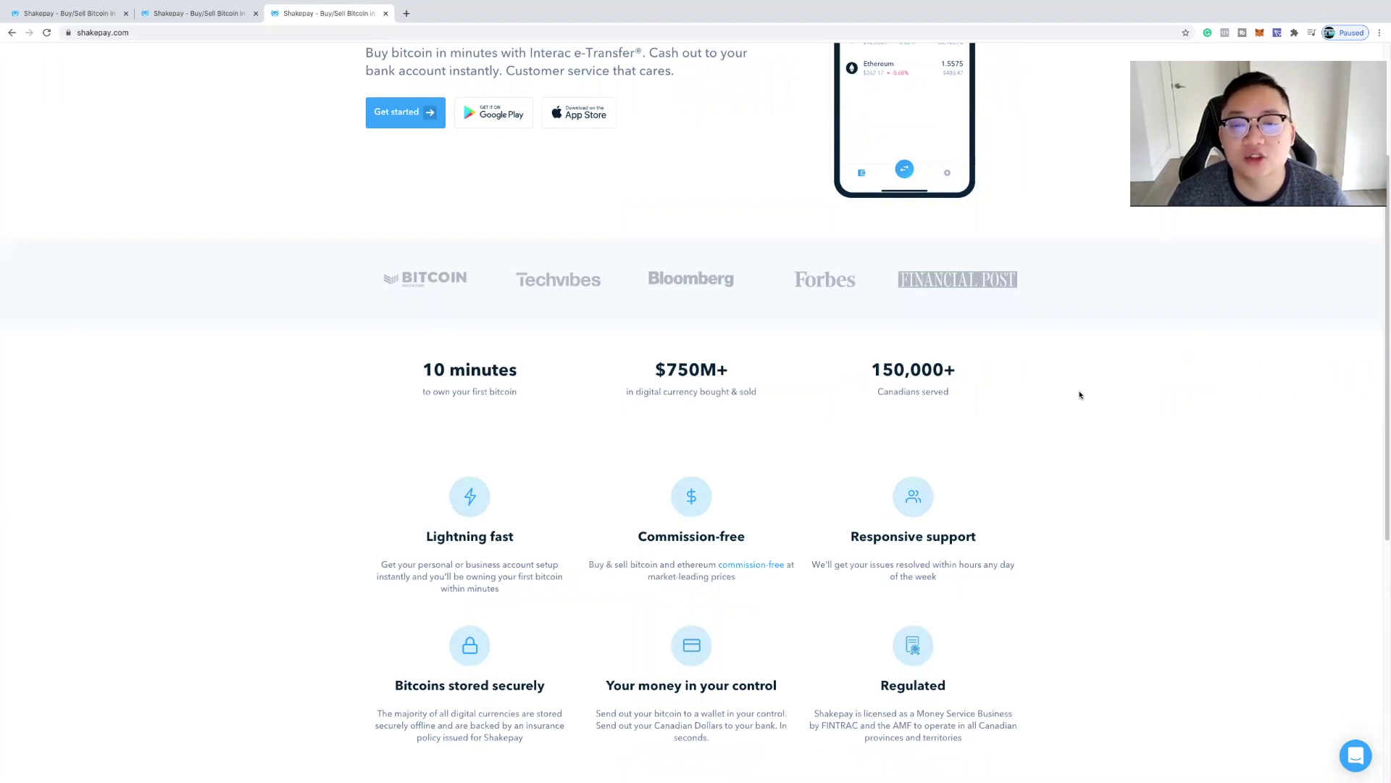
{"action": "scroll", "coordinate": [1081, 394], "scroll_direction": "down", "scroll_amount": 2}
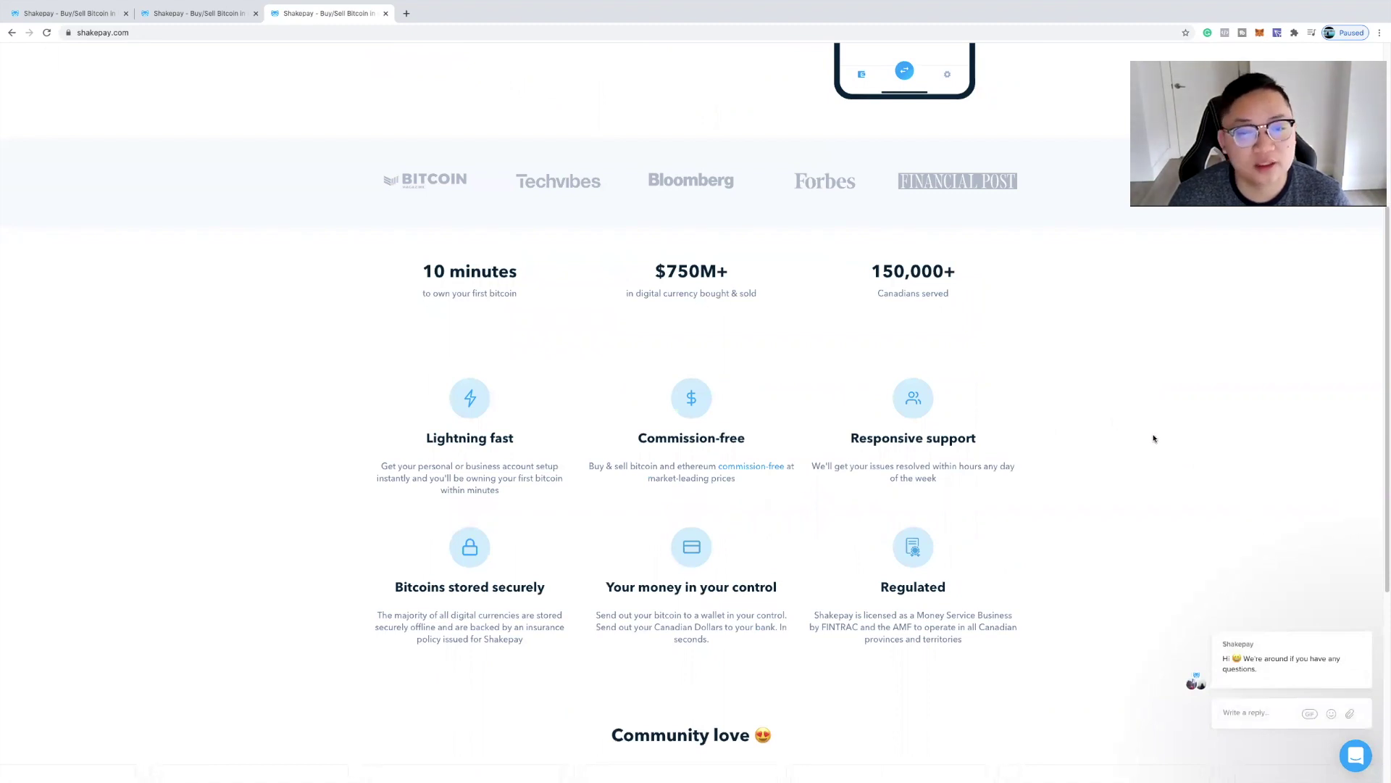
{"action": "scroll", "coordinate": [1134, 435], "scroll_direction": "down", "scroll_amount": 3}
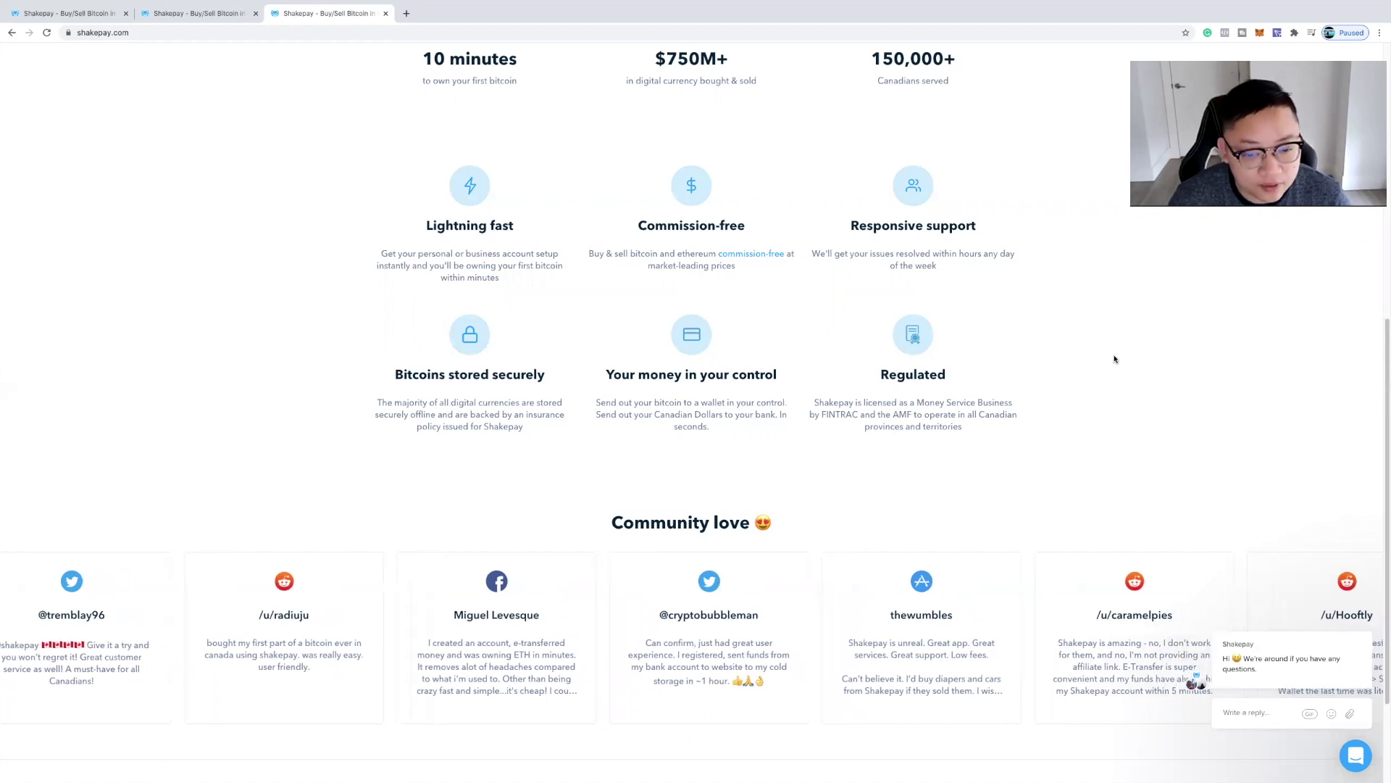
{"action": "scroll", "coordinate": [1115, 358], "scroll_direction": "down", "scroll_amount": 2}
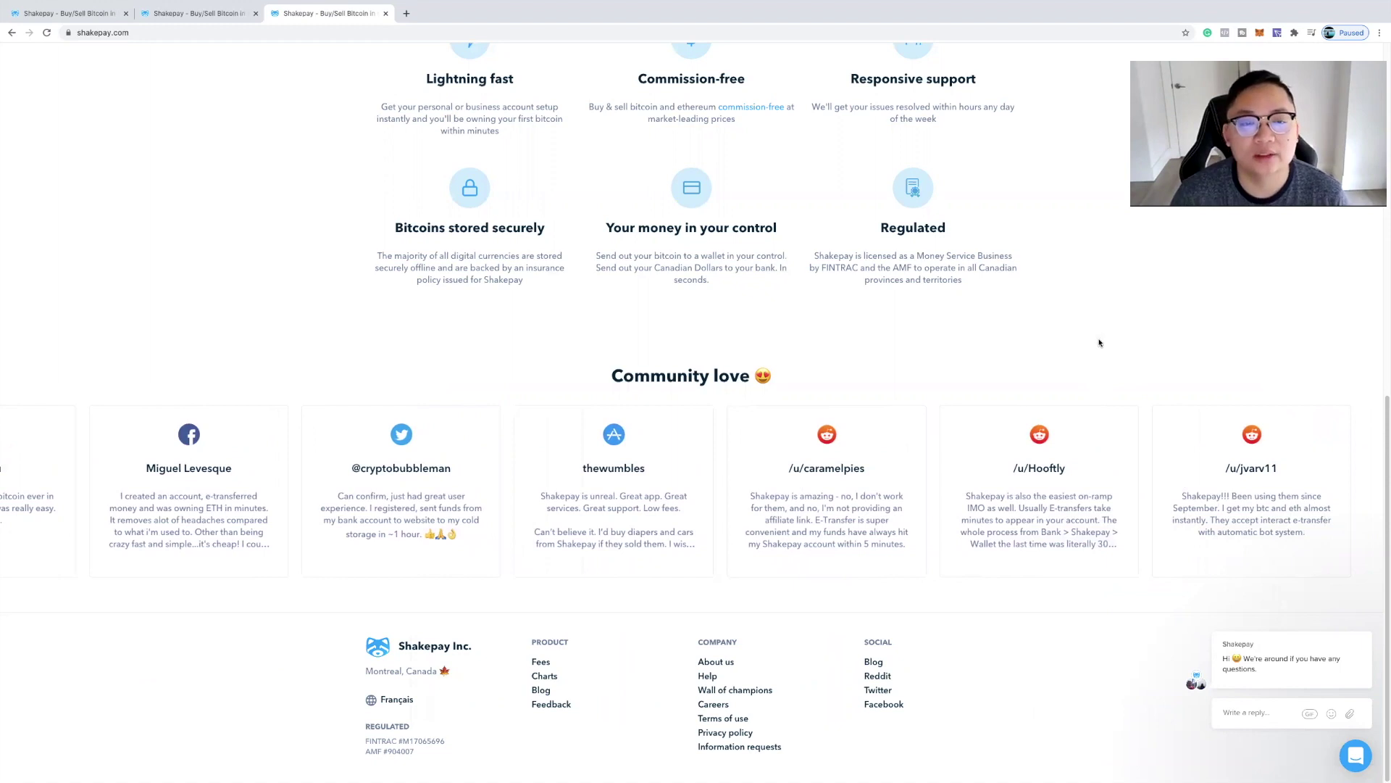
{"action": "scroll", "coordinate": [1099, 343], "scroll_direction": "up", "scroll_amount": 3}
{"action": "scroll", "coordinate": [1097, 340], "scroll_direction": "down", "scroll_amount": 3}
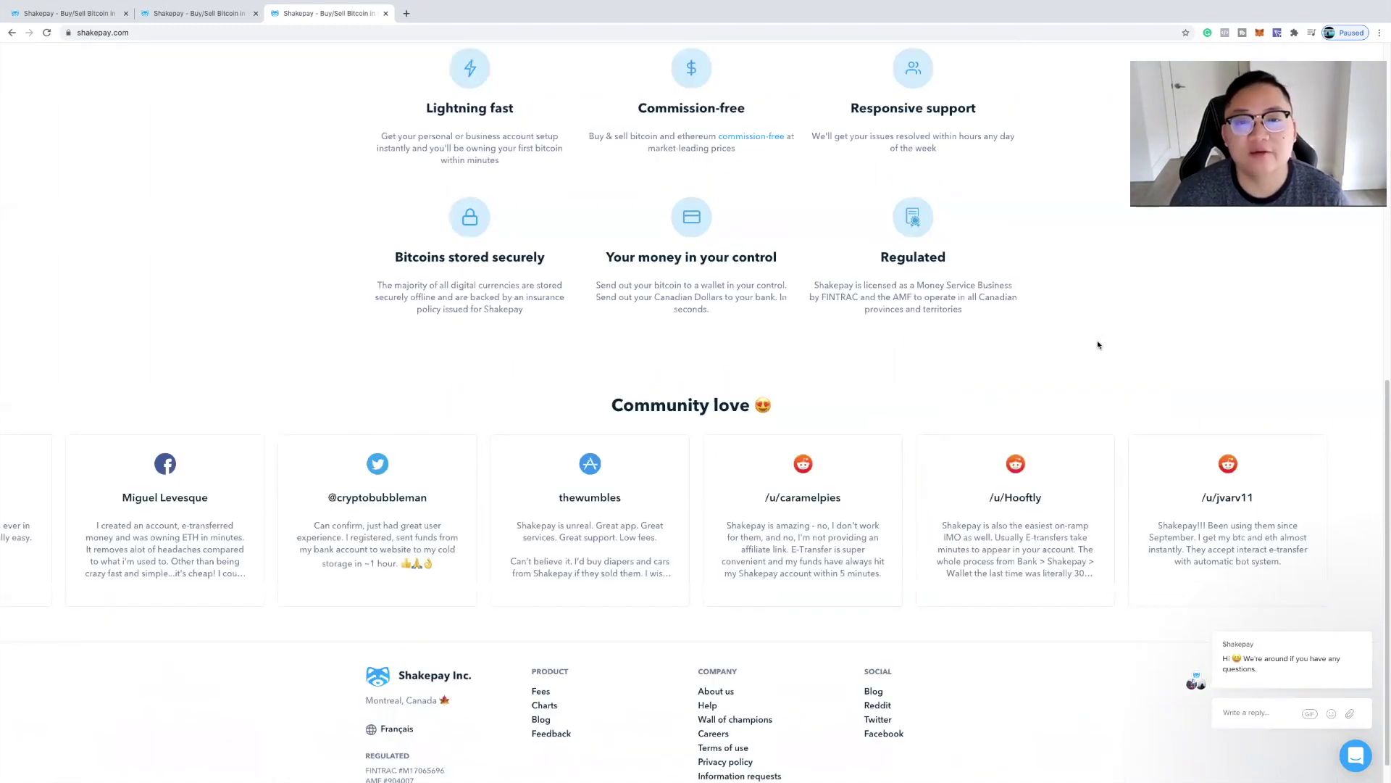
{"action": "scroll", "coordinate": [1097, 345], "scroll_direction": "up", "scroll_amount": 2}
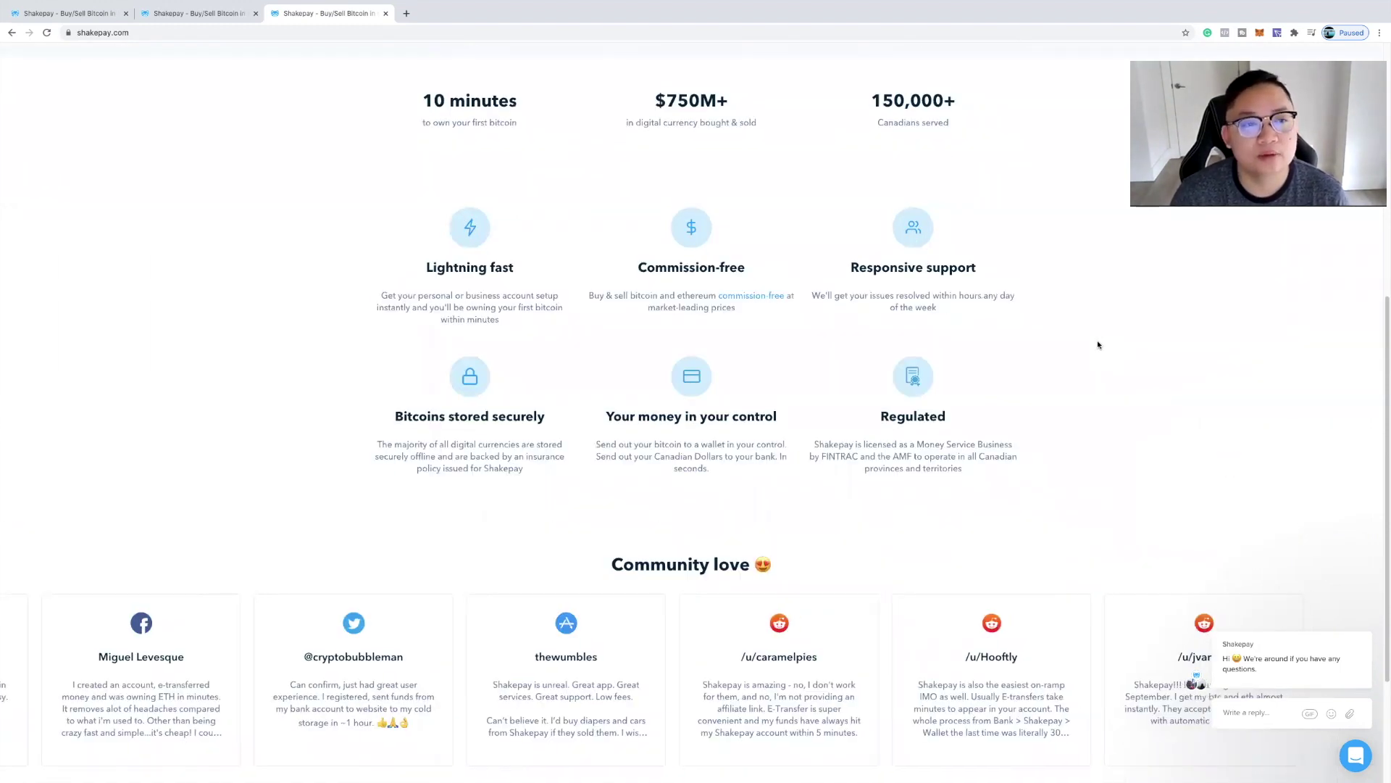
{"action": "scroll", "coordinate": [1097, 345], "scroll_direction": "up", "scroll_amount": 6}
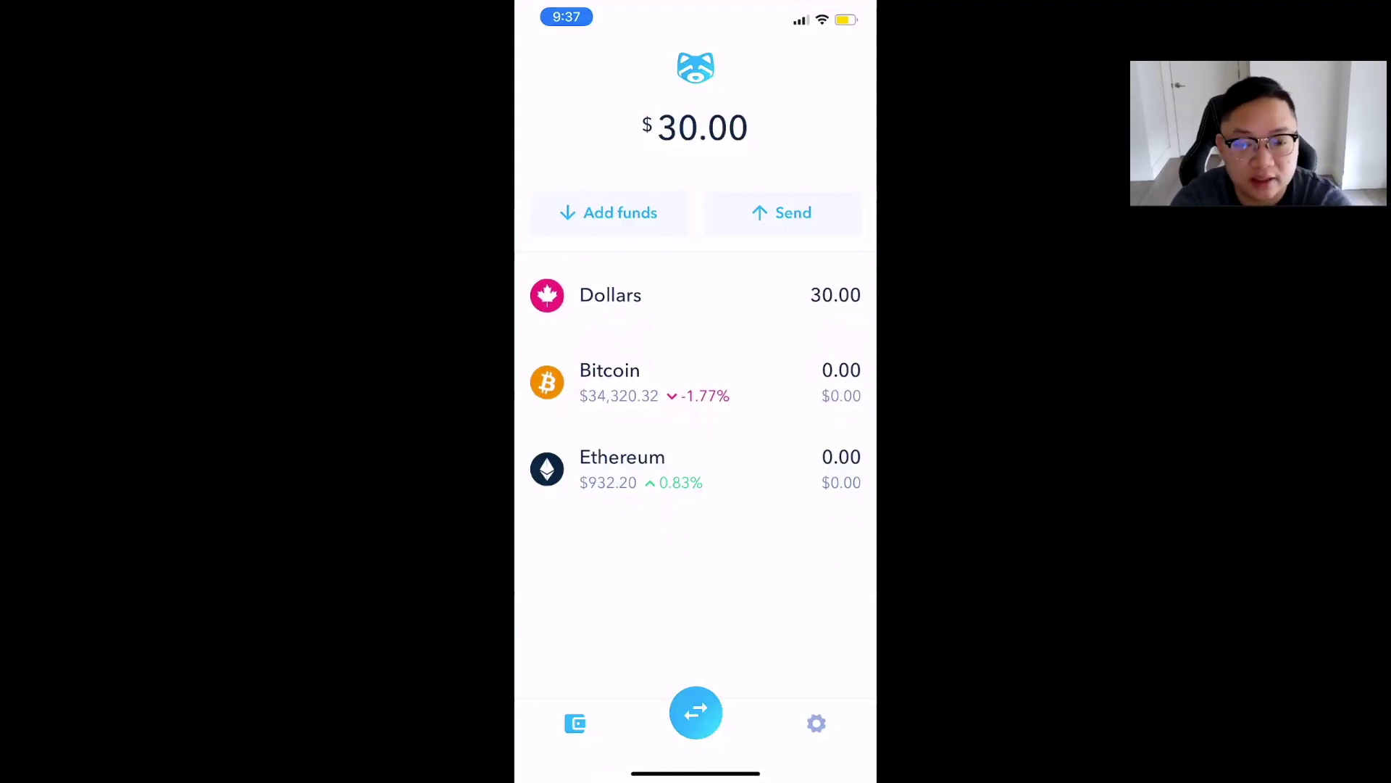
- Open Add funds in the mobile app and view the Interac e-Transfer instructions
{"action": "left_click", "coordinate": [609, 212]}
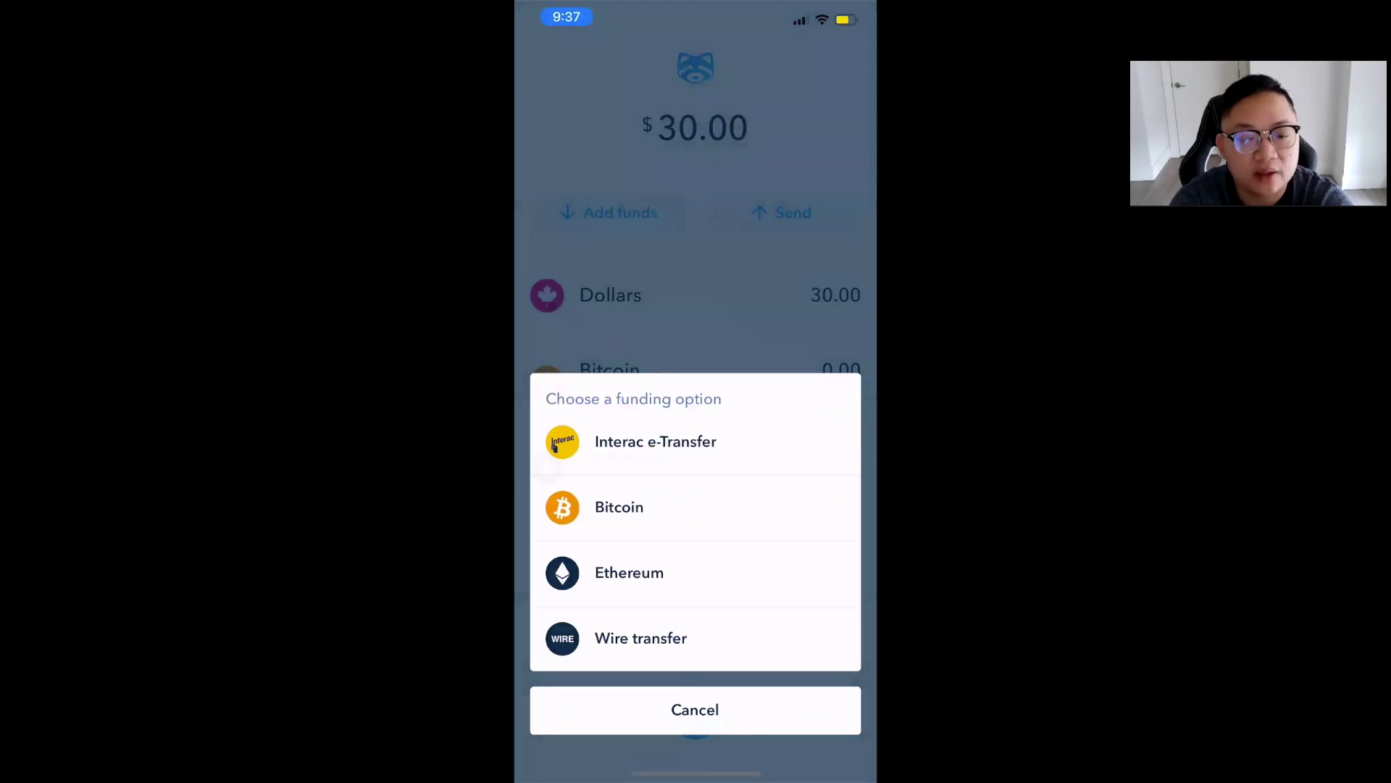
{"action": "left_click", "coordinate": [556, 447]}
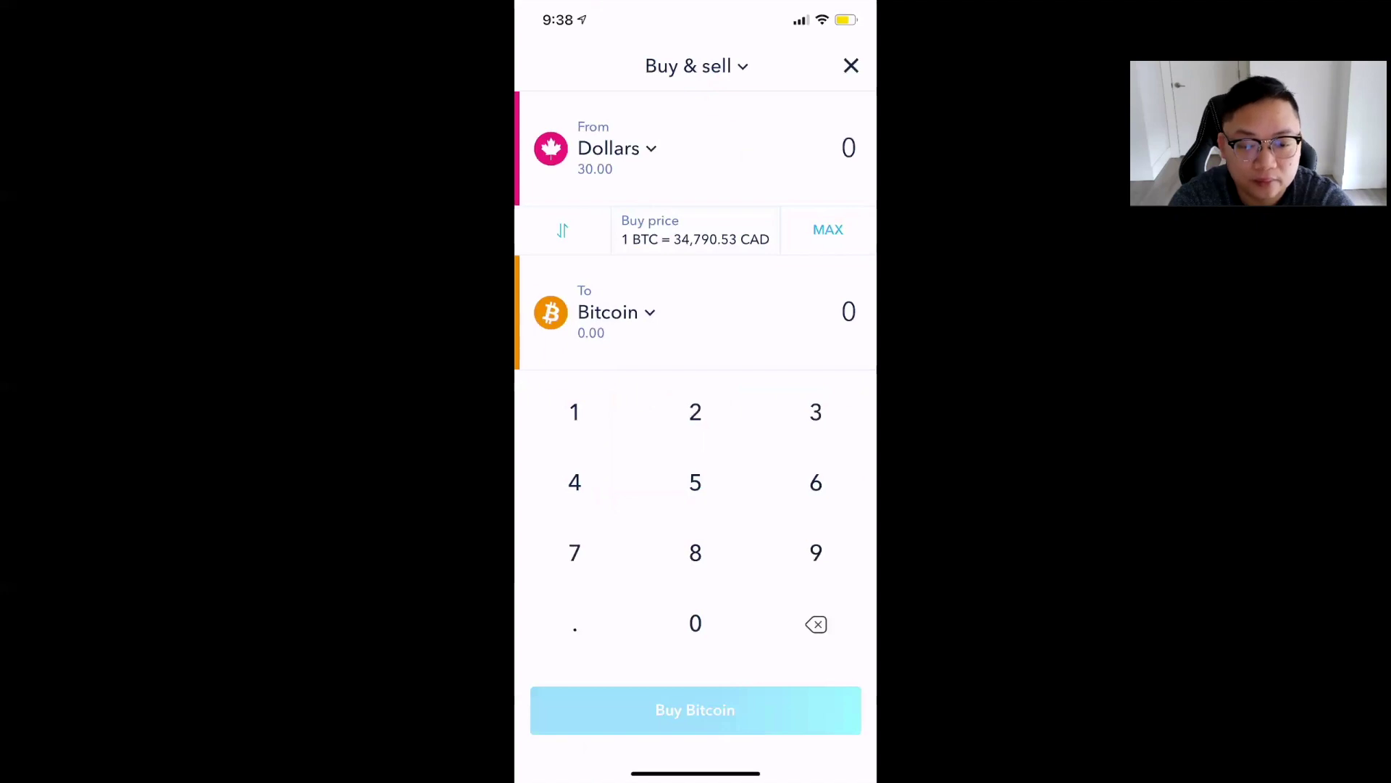
- Review a $30 Bitcoin buy for 0.0008623 BTC, then dismiss it and exit Buy & sell
{"action": "type", "text": "30"}
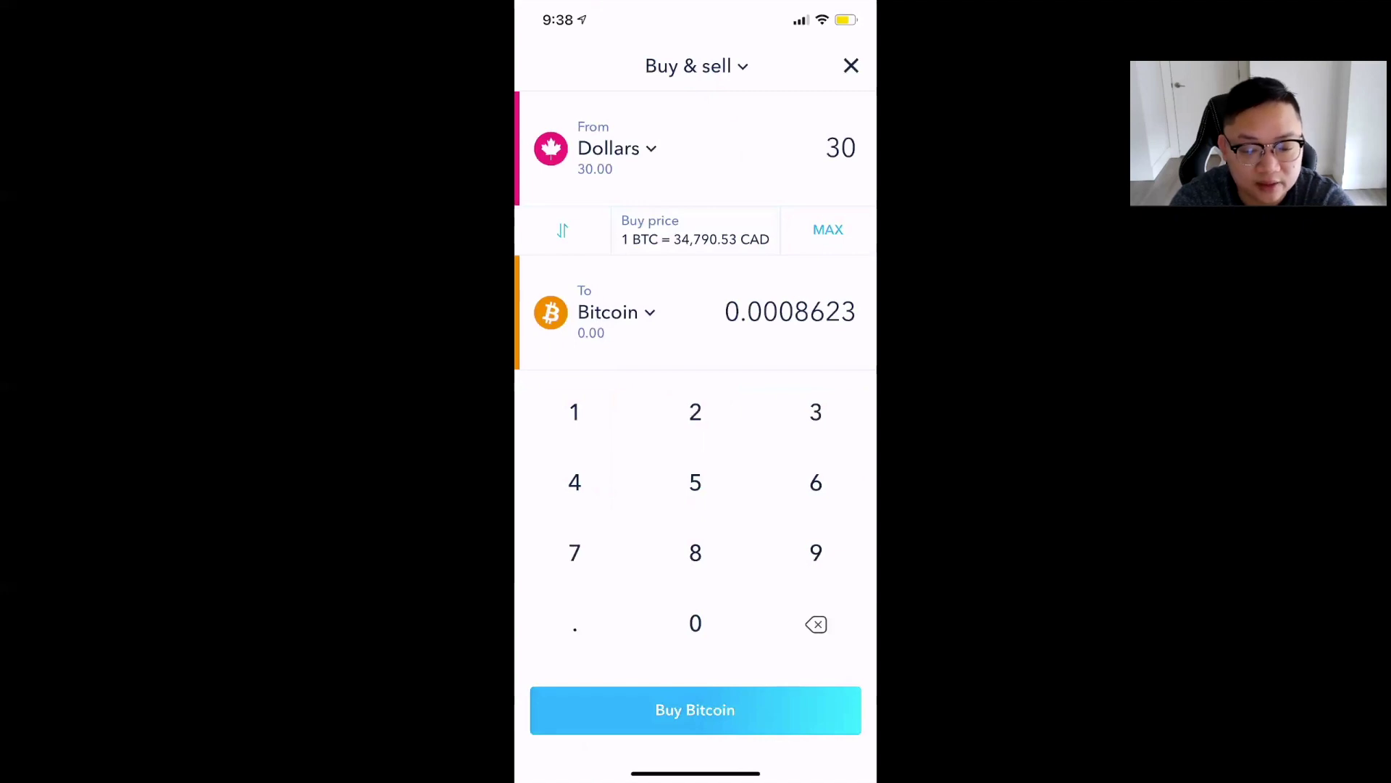
{"action": "left_click", "coordinate": [695, 709]}
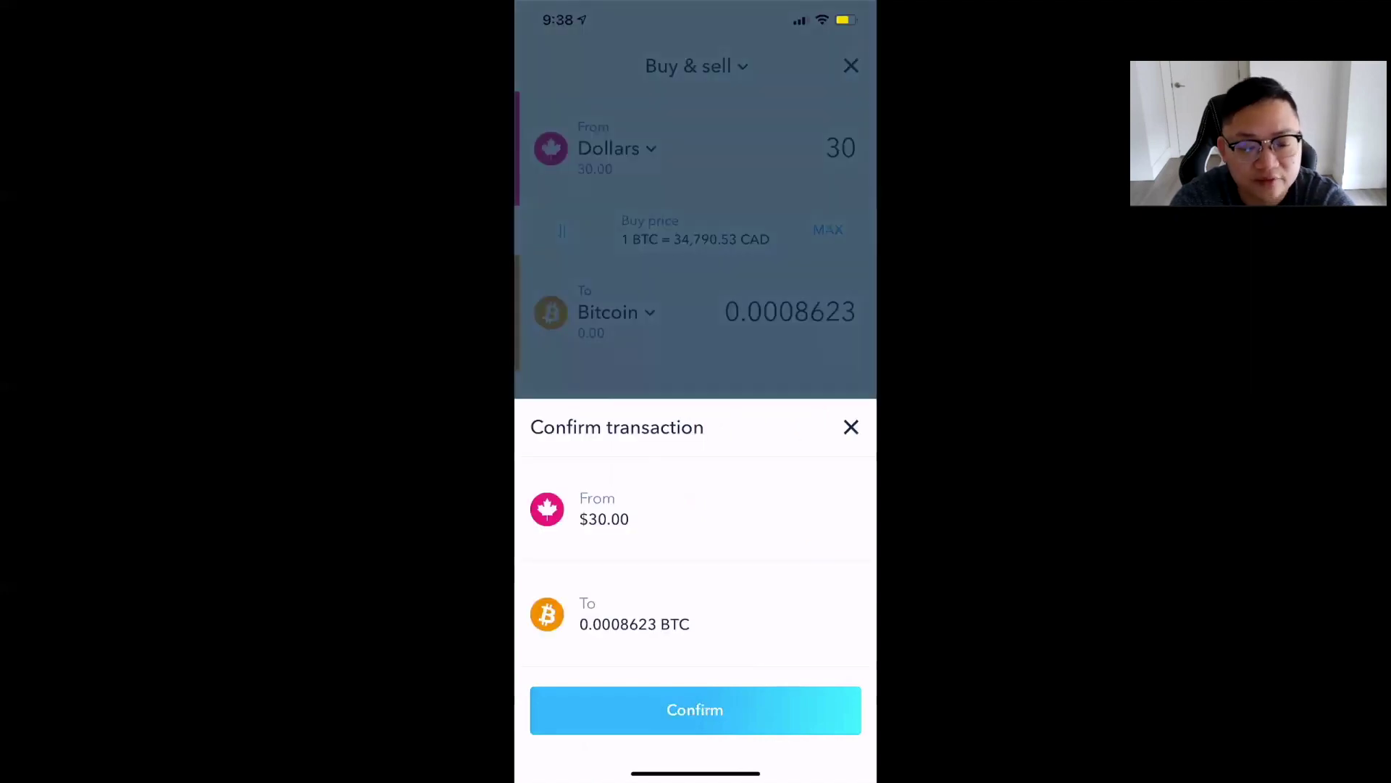
{"action": "left_click", "coordinate": [851, 426]}
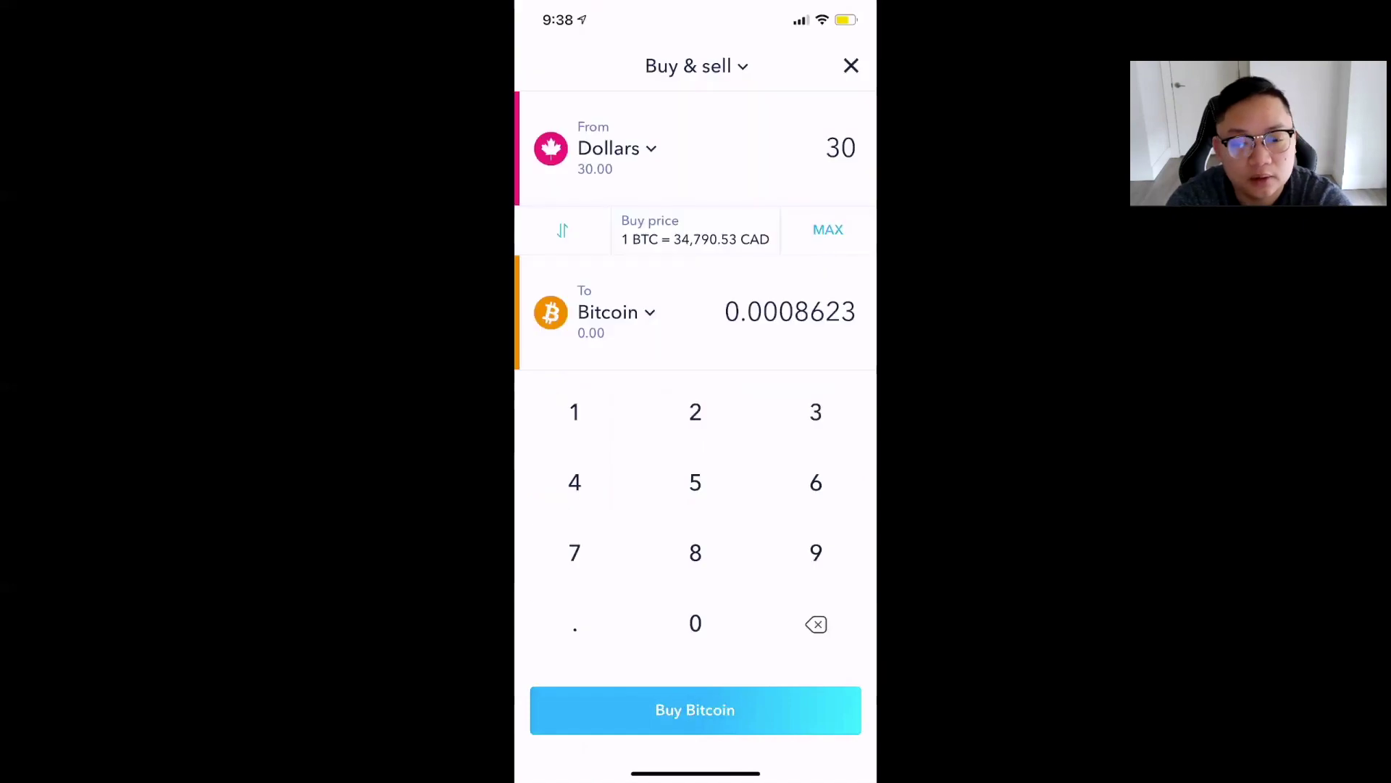
{"action": "left_click", "coordinate": [851, 66]}
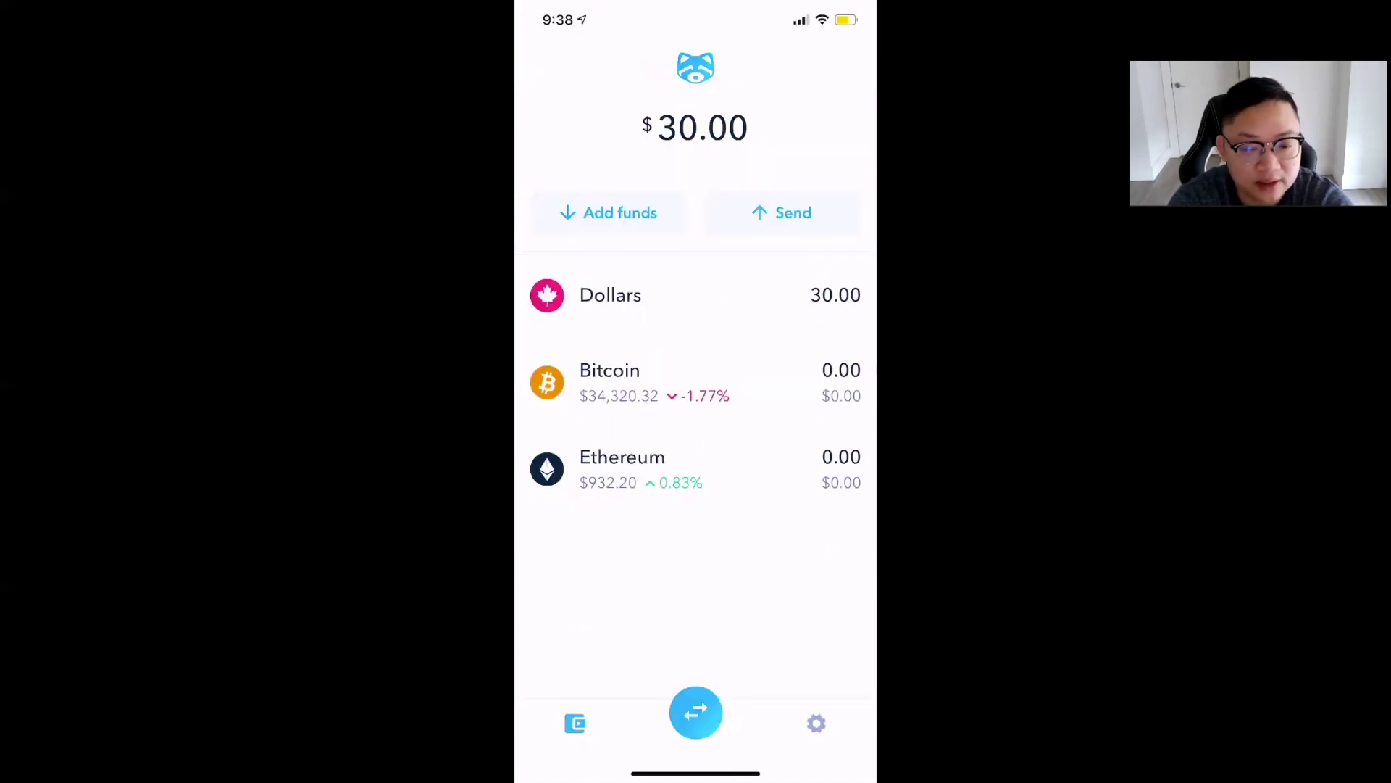
{"action": "left_click", "coordinate": [816, 722]}
{"action": "left_click", "coordinate": [574, 722]}
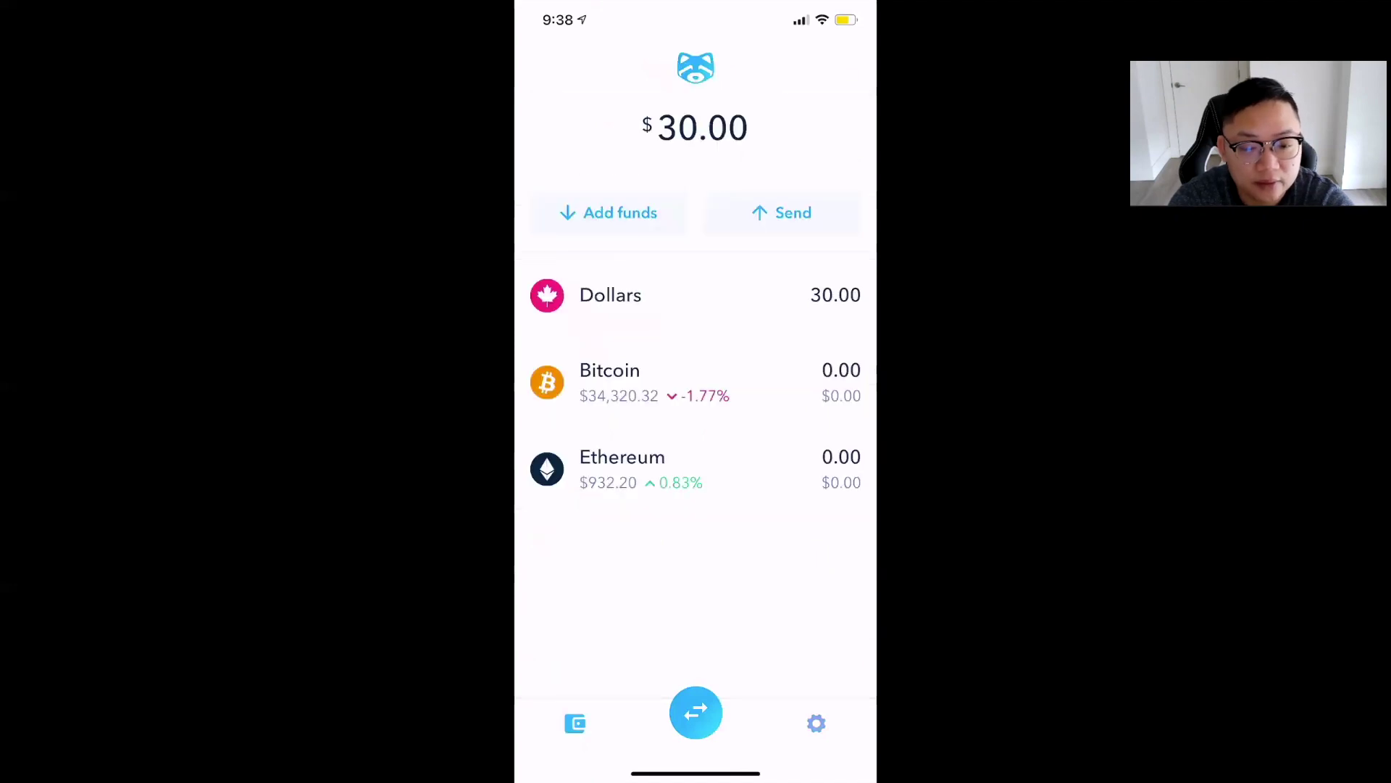
{"action": "left_click", "coordinate": [782, 213]}
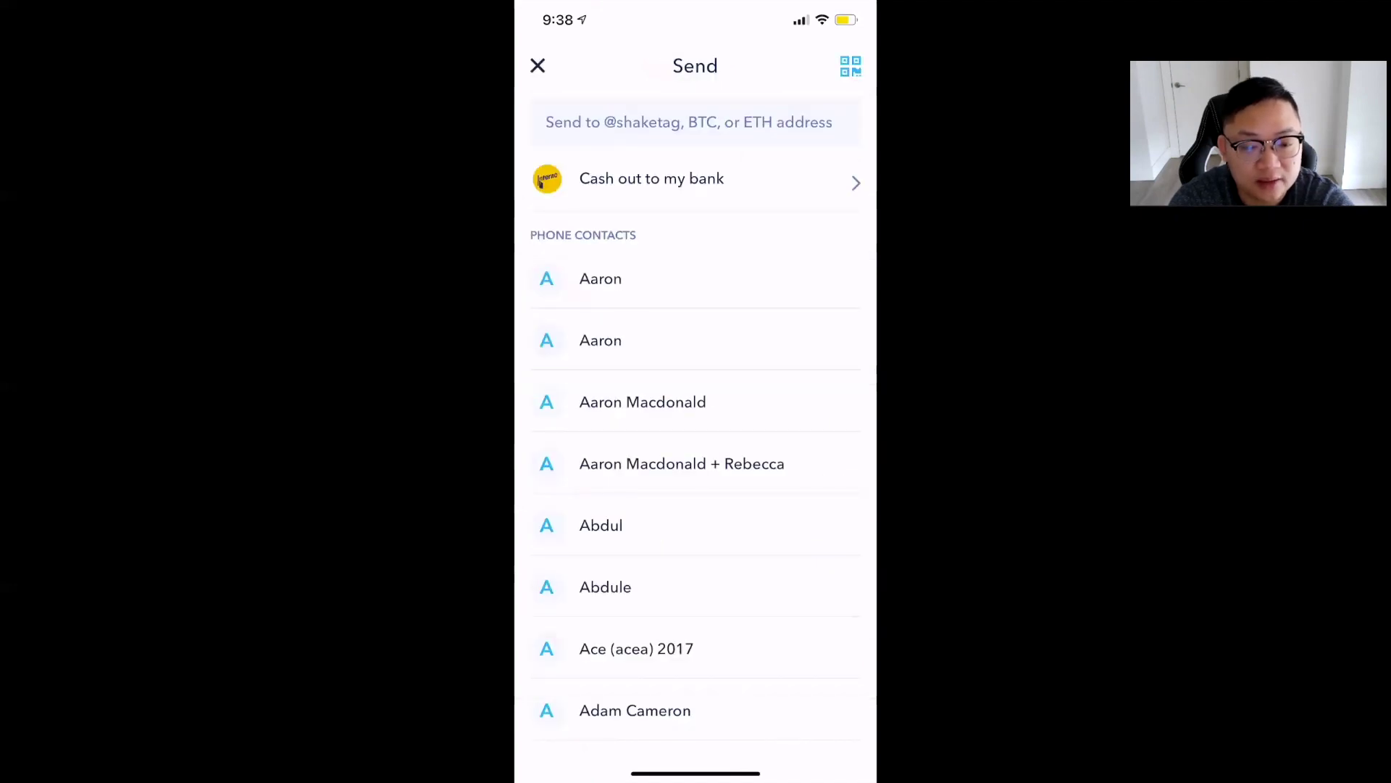
{"action": "scroll", "coordinate": [696, 492], "scroll_direction": "down", "scroll_amount": 1}
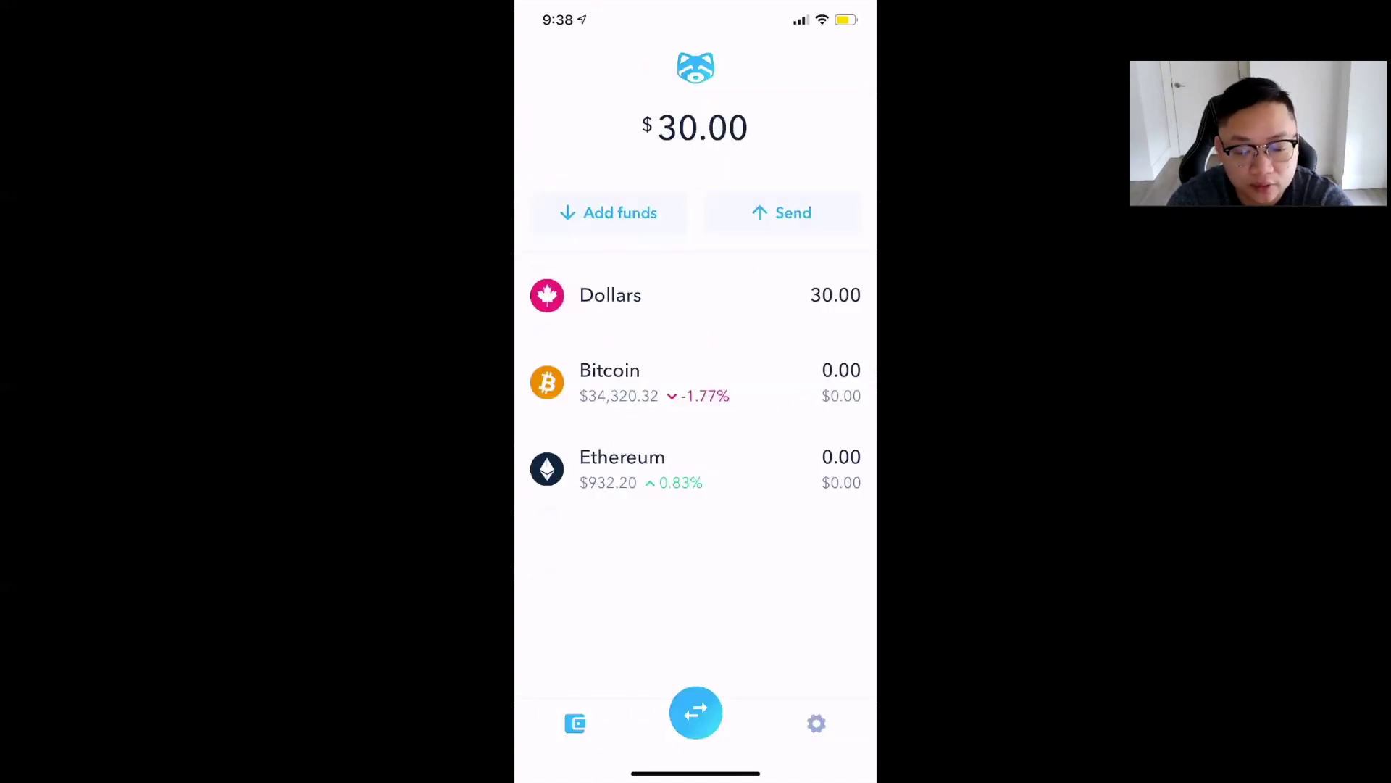
{"action": "left_click", "coordinate": [816, 722]}
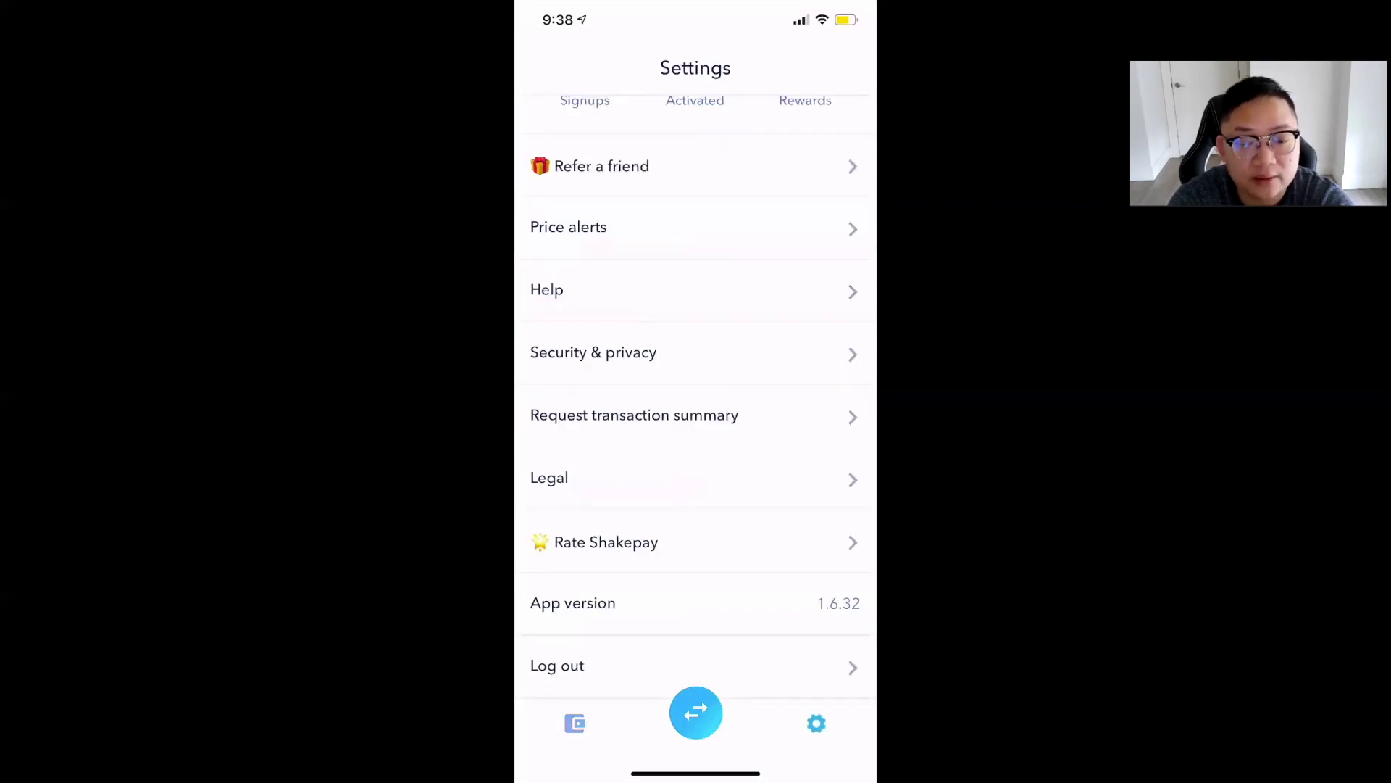
{"action": "left_click", "coordinate": [601, 166]}
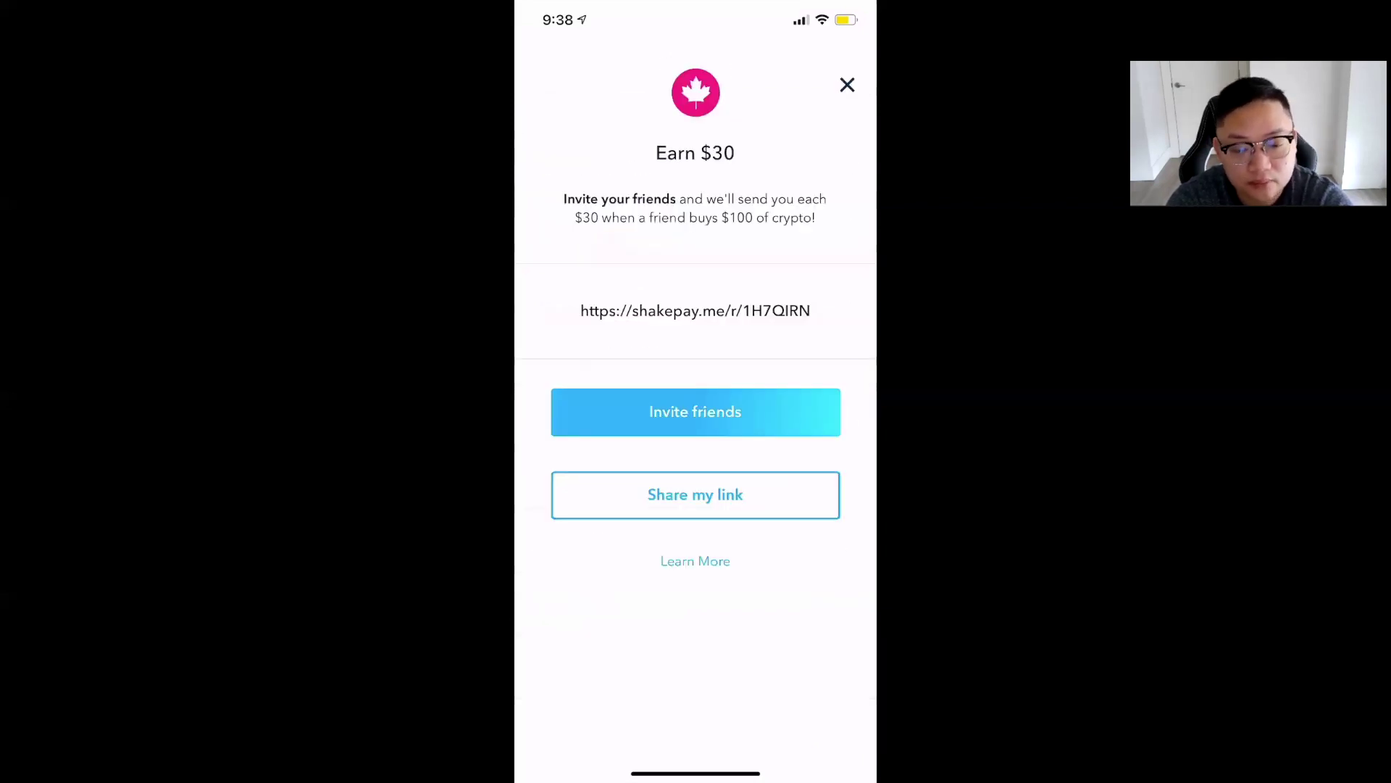